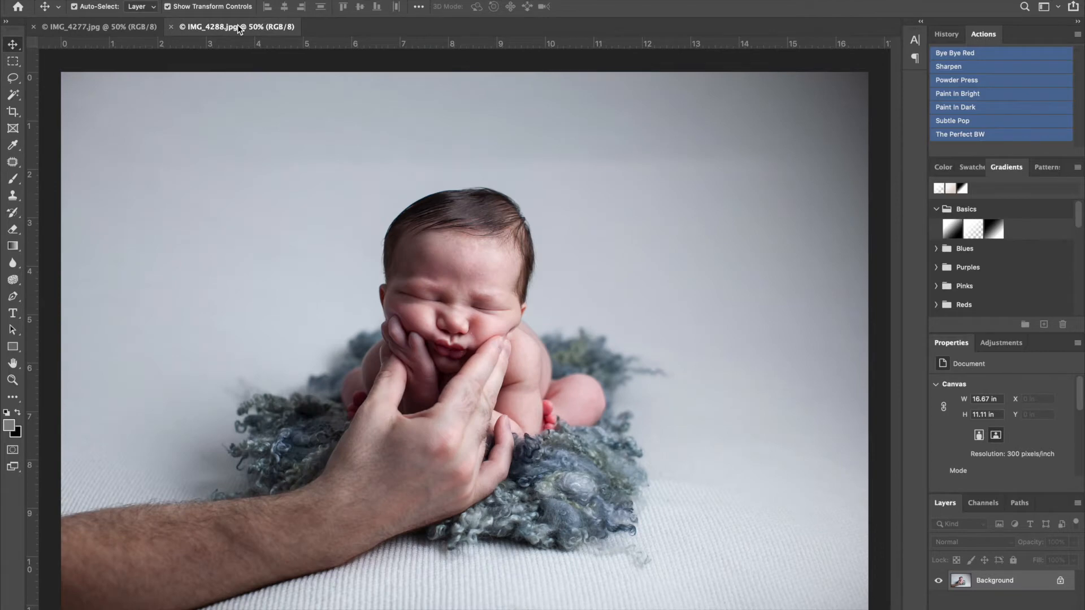
- Compare both photos, then float IMG_4288.jpg in its own enlarged window at 33.3% zoom over IMG_4277.jpg
left_click(122, 27)
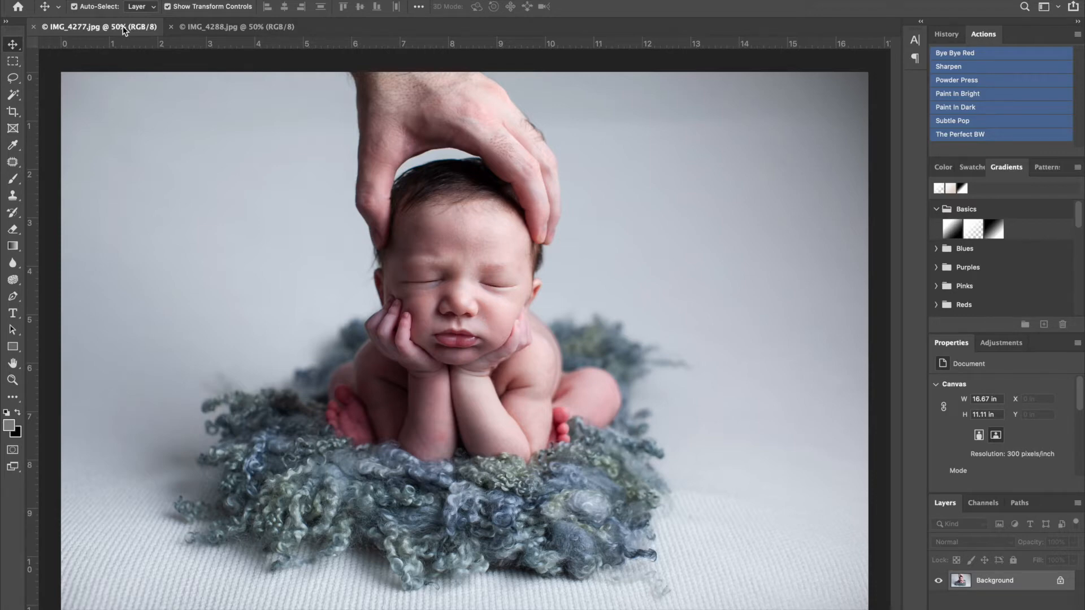
left_click(226, 28)
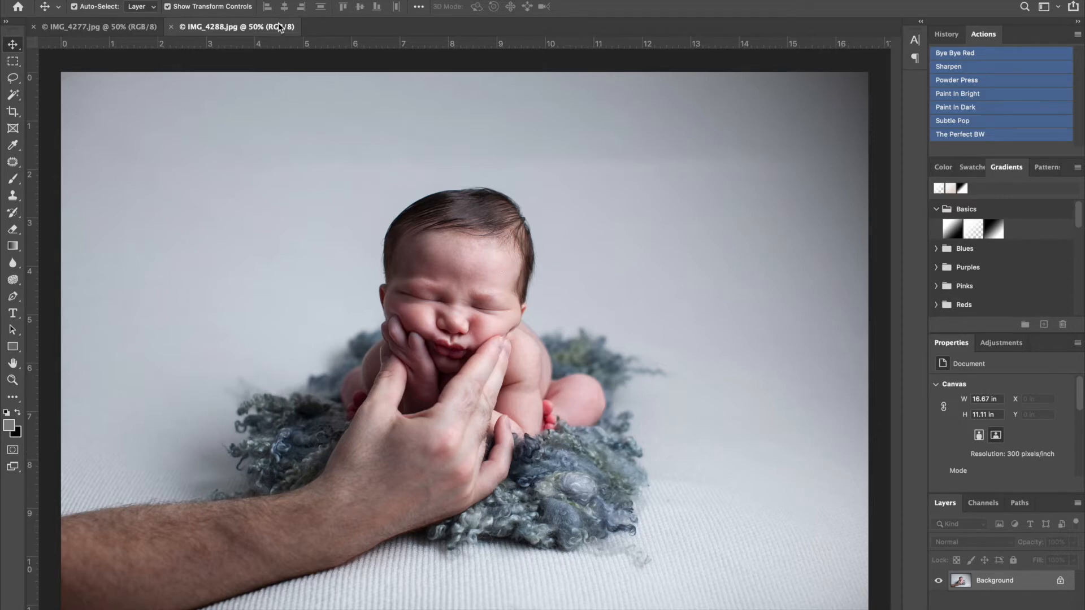
left_click_drag(277, 22, 277, 67)
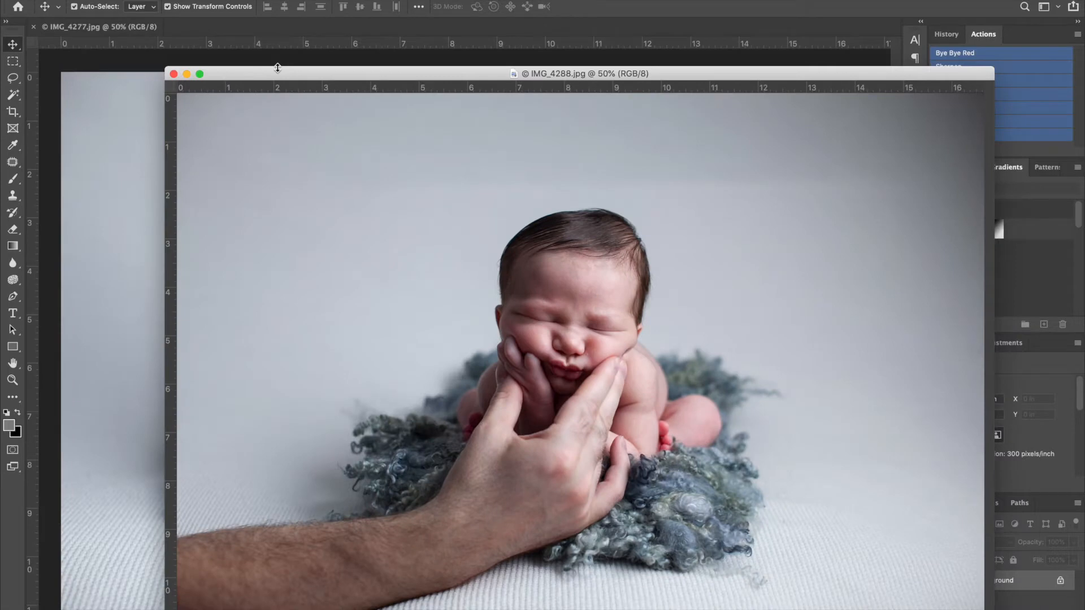
key("super+minus")
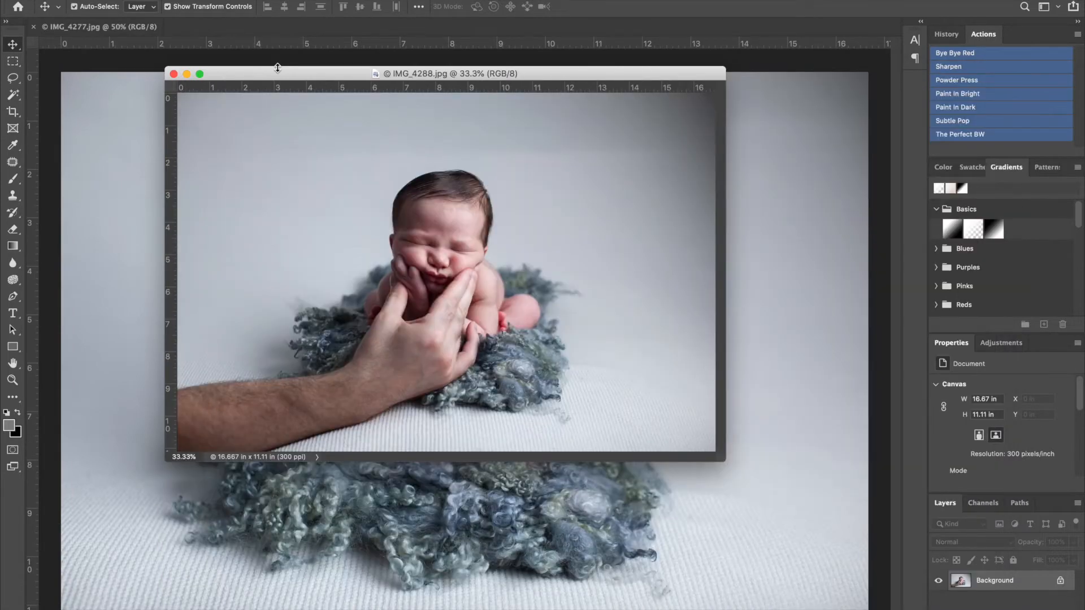
left_click_drag(721, 454, 806, 514)
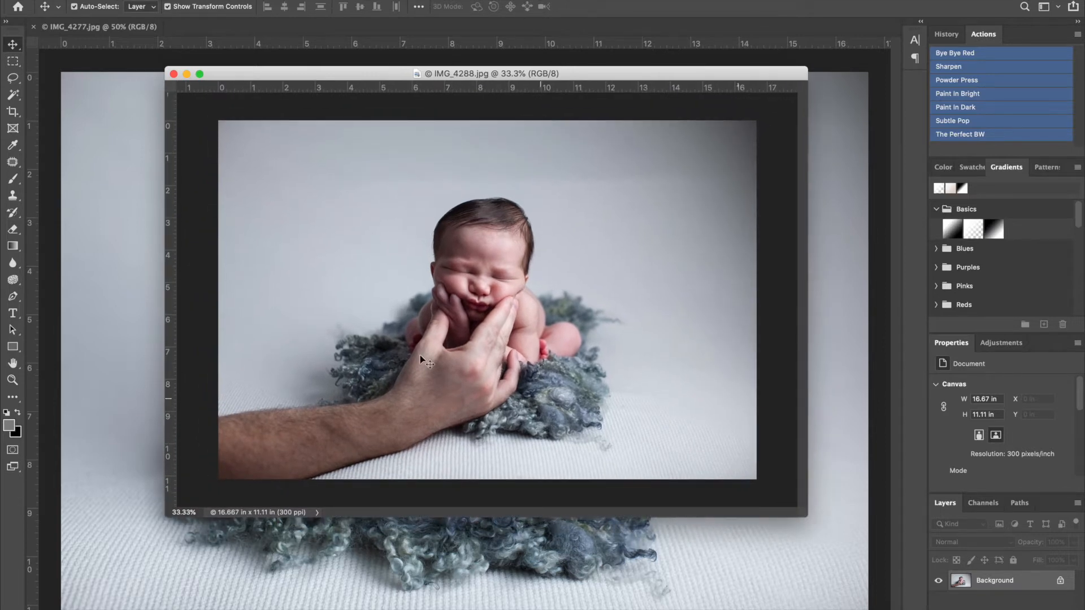
- Lasso the upper background and the baby's head down to the forehead in IMG_4288.jpg with a 5 px feather
left_click(14, 79)
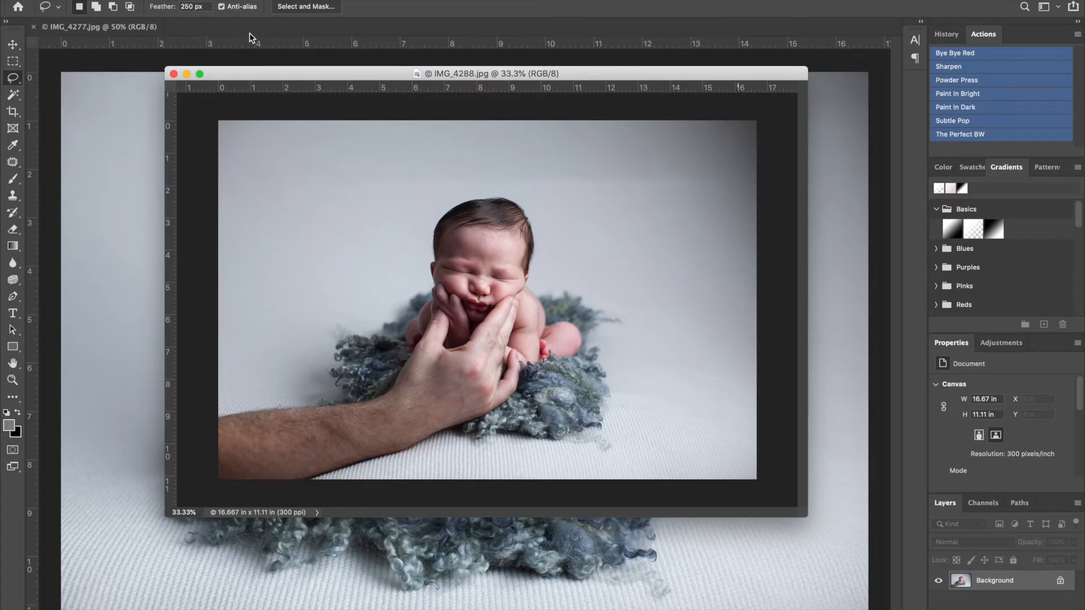
left_click(189, 6)
type("5")
key("Return")
mouse_move(215, 263)
left_mouse_down()
mouse_move(278, 265)
mouse_move(320, 242)
mouse_move(382, 261)
mouse_move(451, 246)
left_mouse_up()
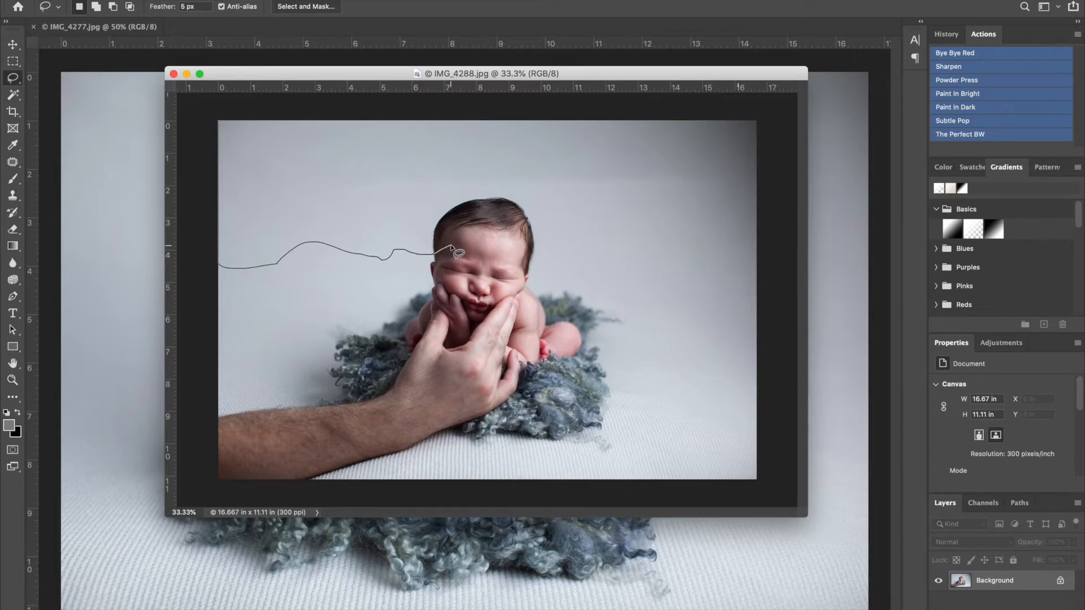
mouse_move(452, 245)
left_mouse_down()
mouse_move(505, 246)
mouse_move(530, 266)
mouse_move(714, 260)
mouse_move(759, 215)
mouse_move(728, 104)
mouse_move(676, 90)
mouse_move(205, 97)
left_mouse_up()
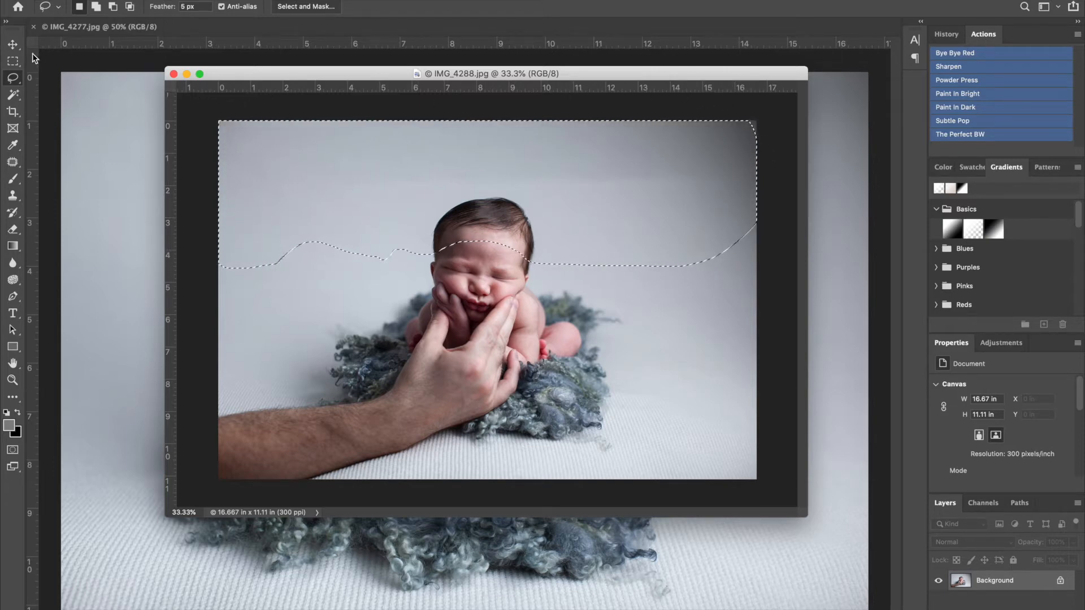
- Move the selected area into IMG_4277.jpg as a new layer and position it over the hand and the baby's head
key("v")
left_click_drag(265, 224, 141, 243)
left_click_drag(470, 258, 505, 214)
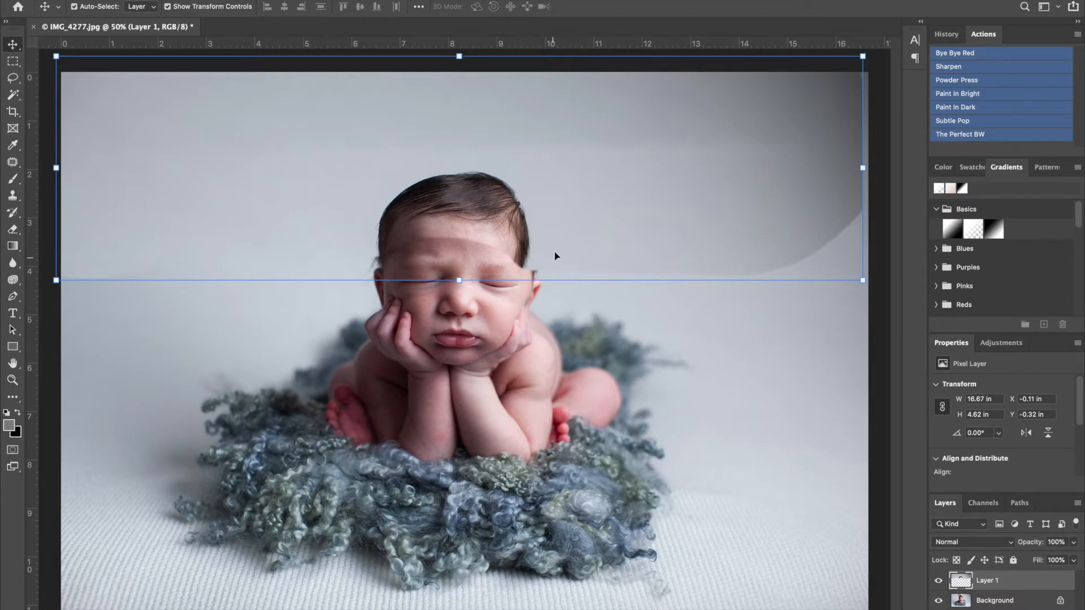
left_click_drag(524, 215, 518, 211)
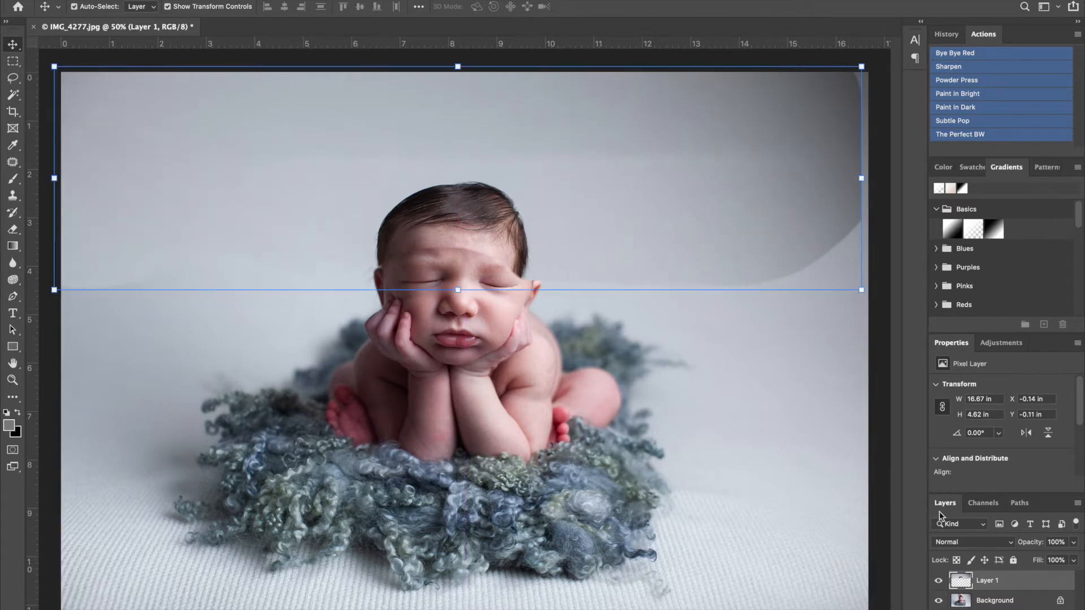
- Lower Layer 1's opacity to 49% and scale the layer proportionally to 103.85% to match the head beneath
left_click(1073, 560)
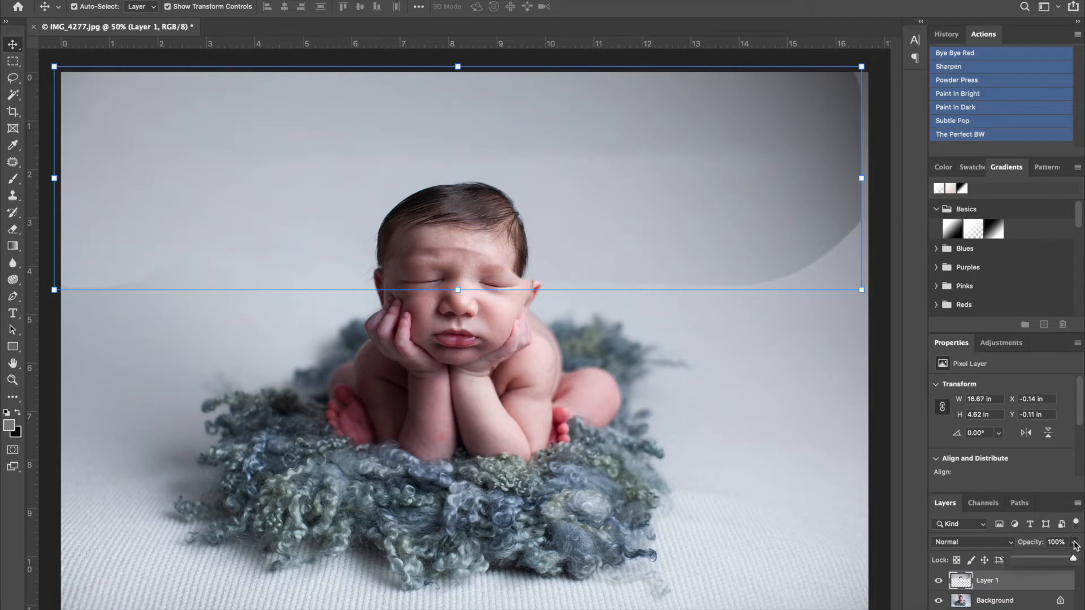
left_click_drag(1049, 561, 1045, 561)
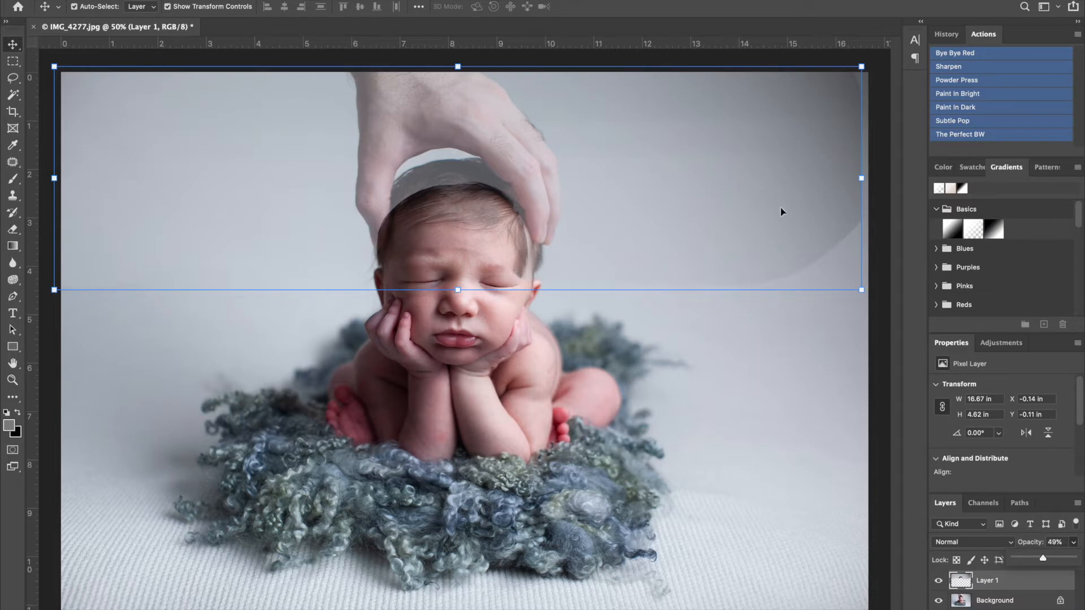
left_click_drag(862, 66, 885, 59)
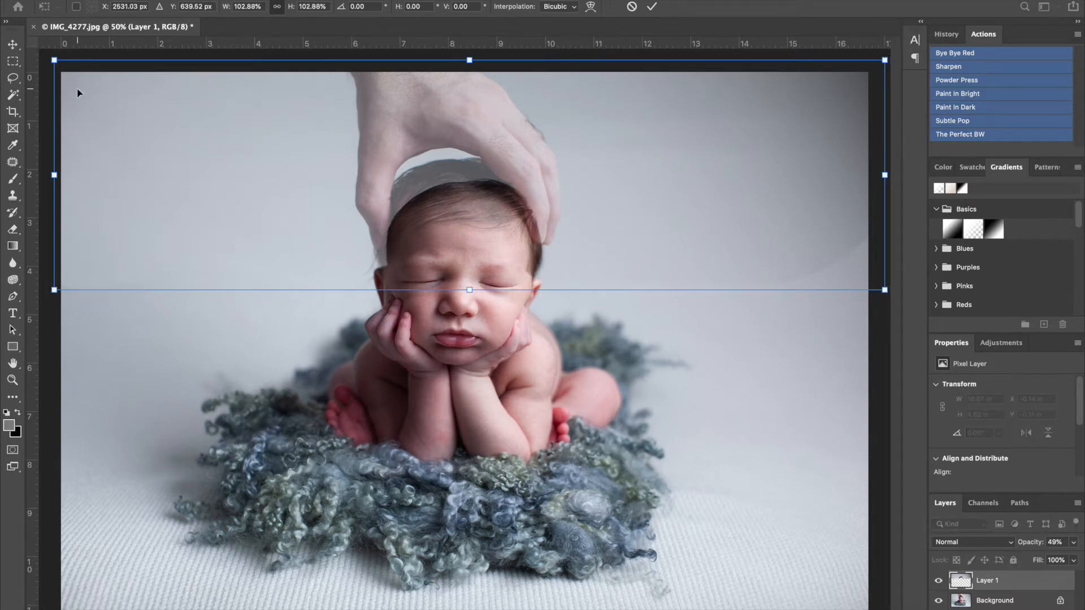
left_click_drag(54, 60, 47, 59)
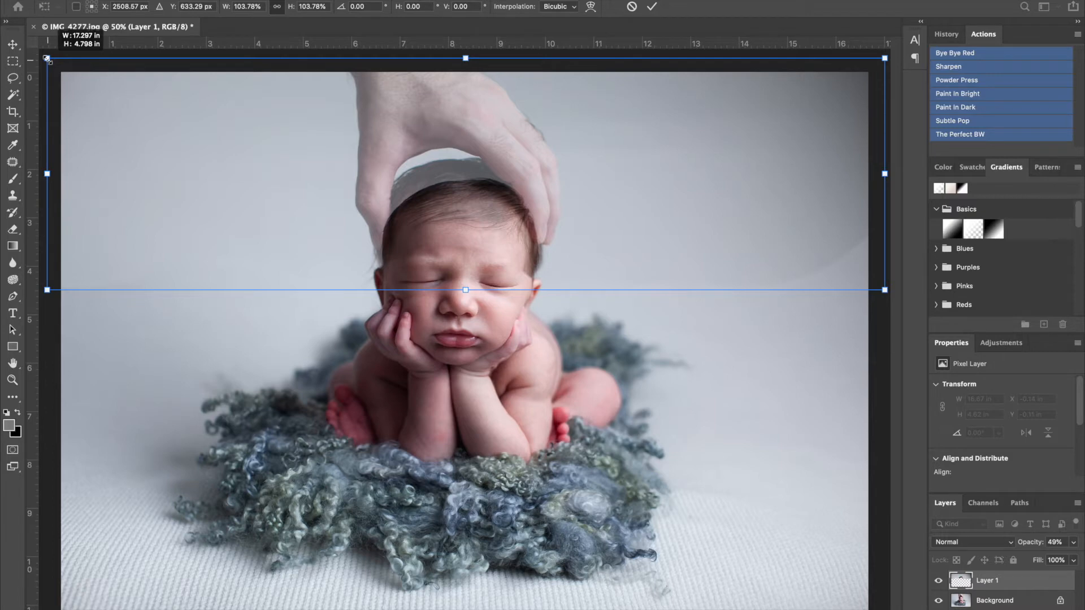
left_click_drag(47, 58, 46, 58)
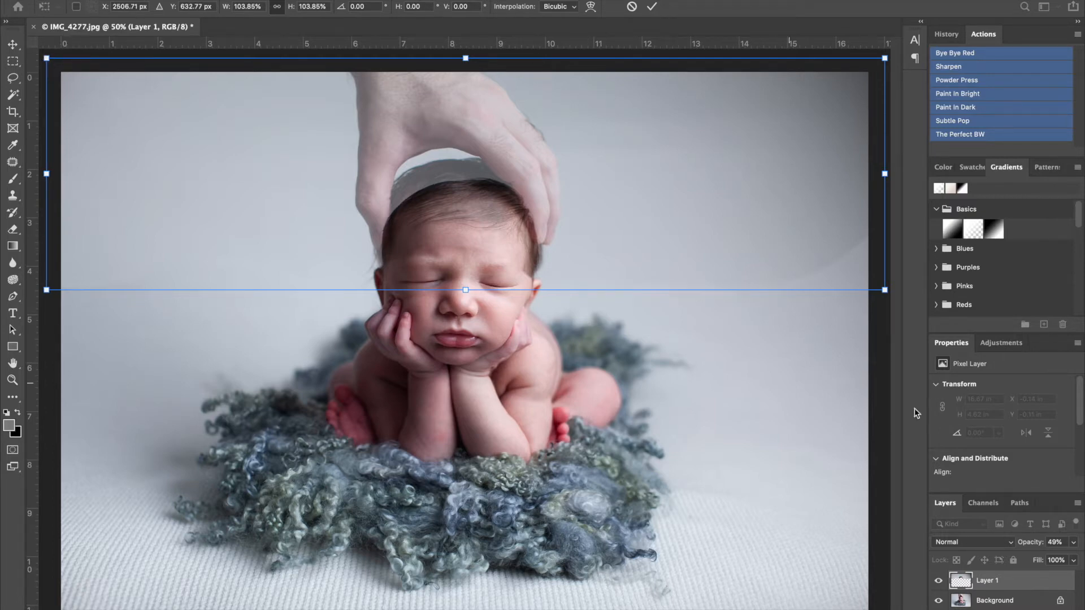
- Restore Layer 1's opacity to 100% and shift the pasted head slightly upward
left_click(1073, 542)
left_click_drag(1047, 559, 1081, 560)
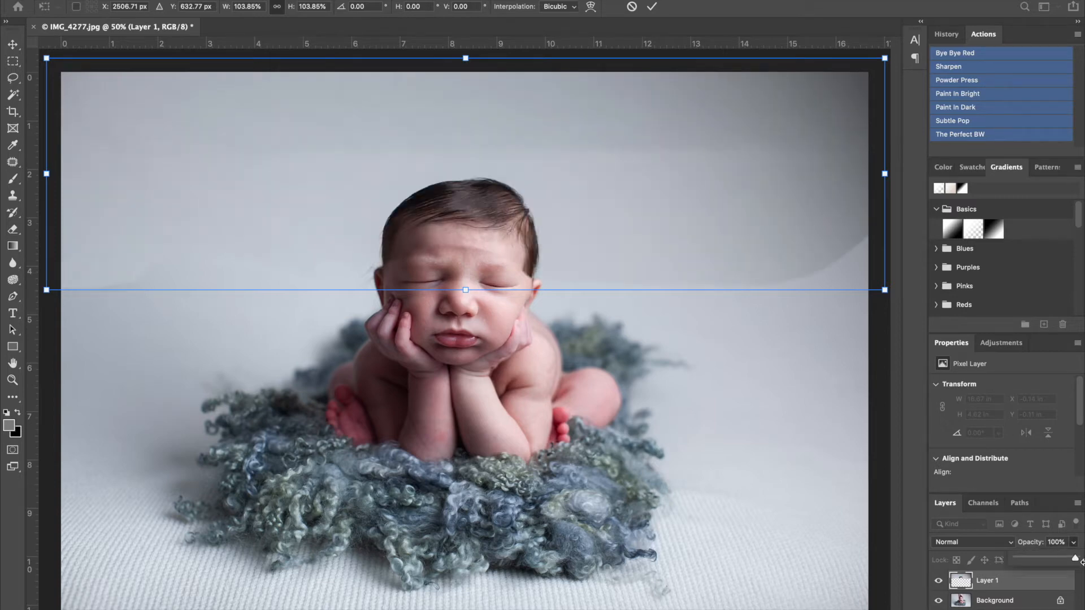
left_click_drag(452, 184, 457, 176)
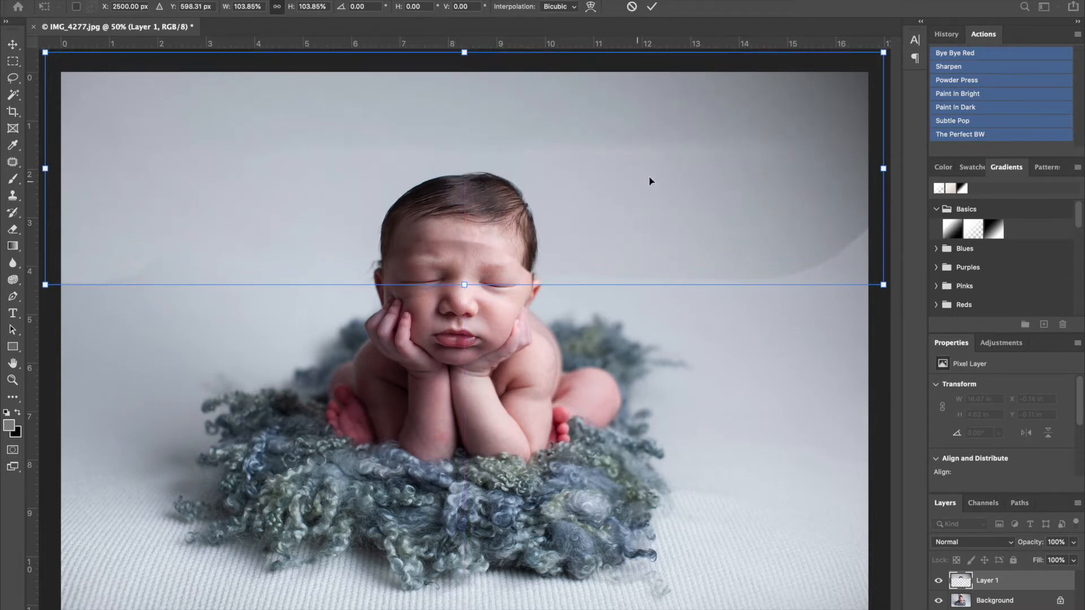
- Rotate the pasted layer to -1.64°, scale it to 107.14%, align it with the baby's face and apply the transform
left_click_drag(888, 300, 893, 288)
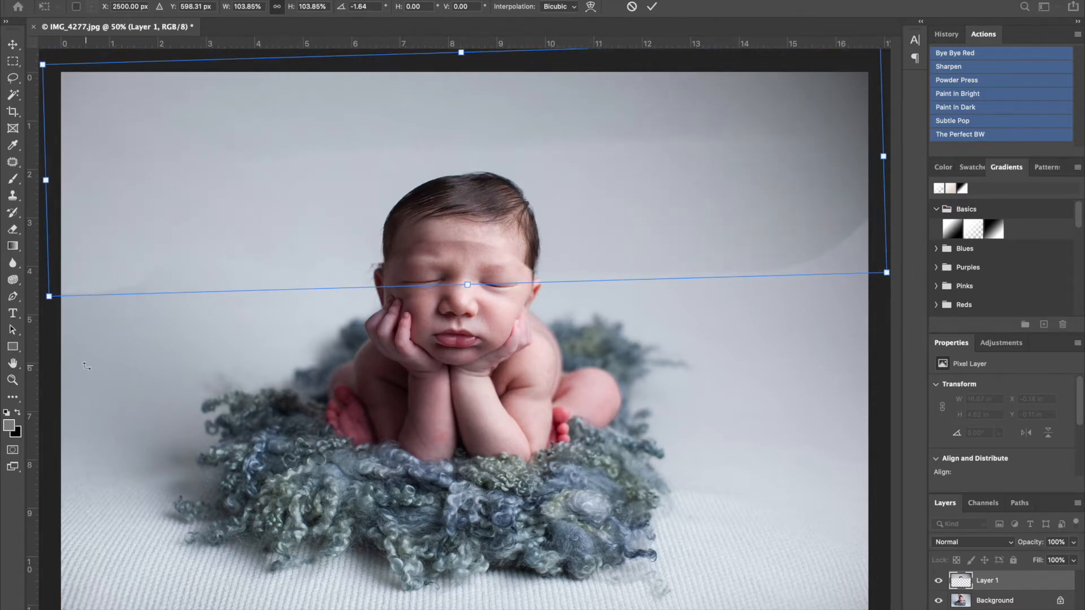
left_click_drag(49, 295, 43, 298)
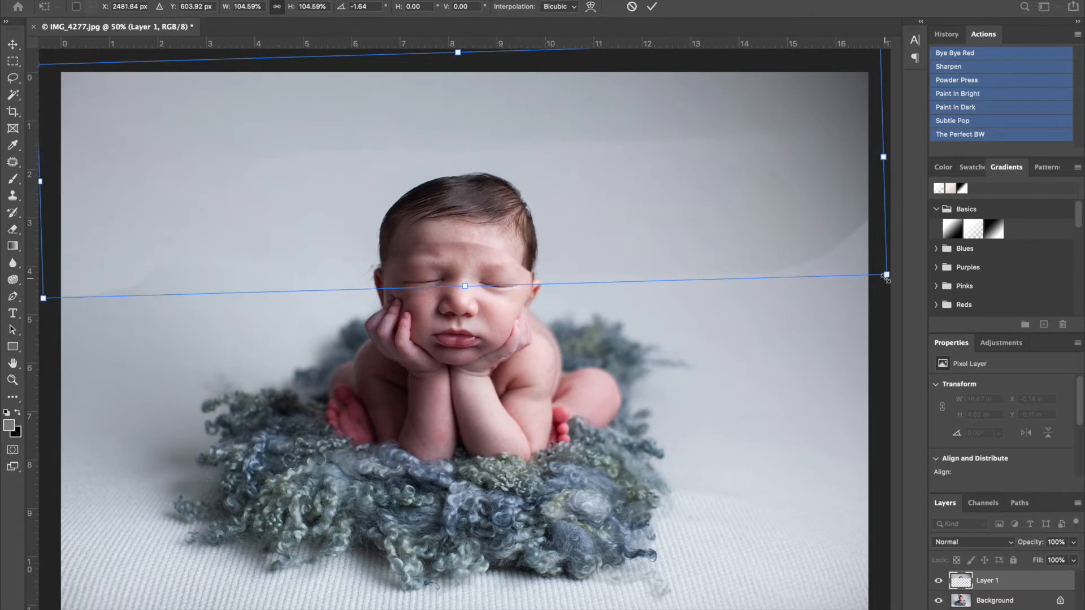
left_click_drag(886, 274, 906, 282)
left_click_drag(497, 219, 492, 218)
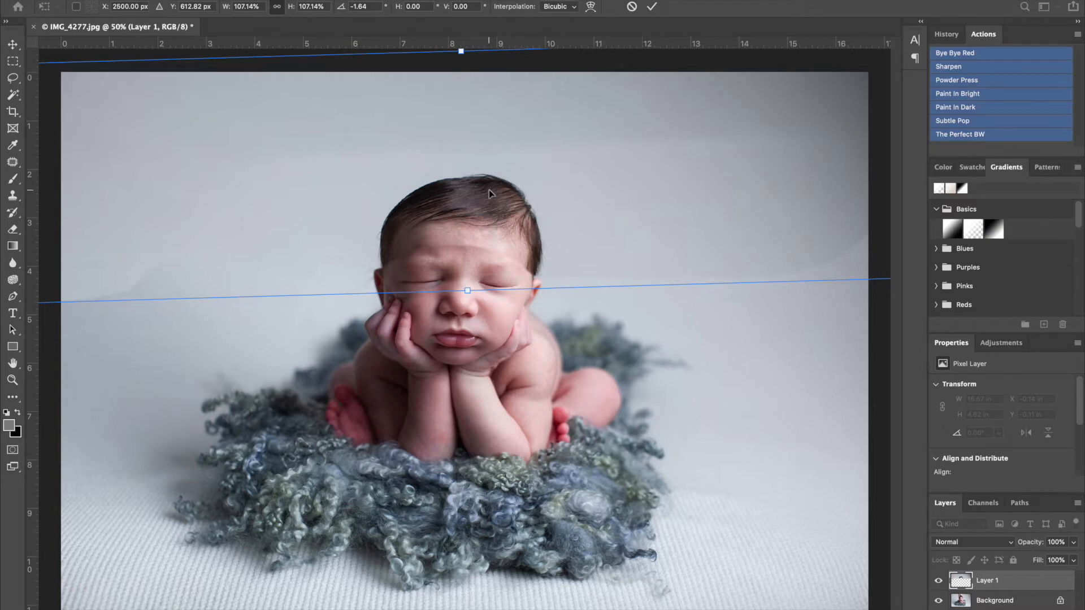
left_click_drag(468, 196, 468, 192)
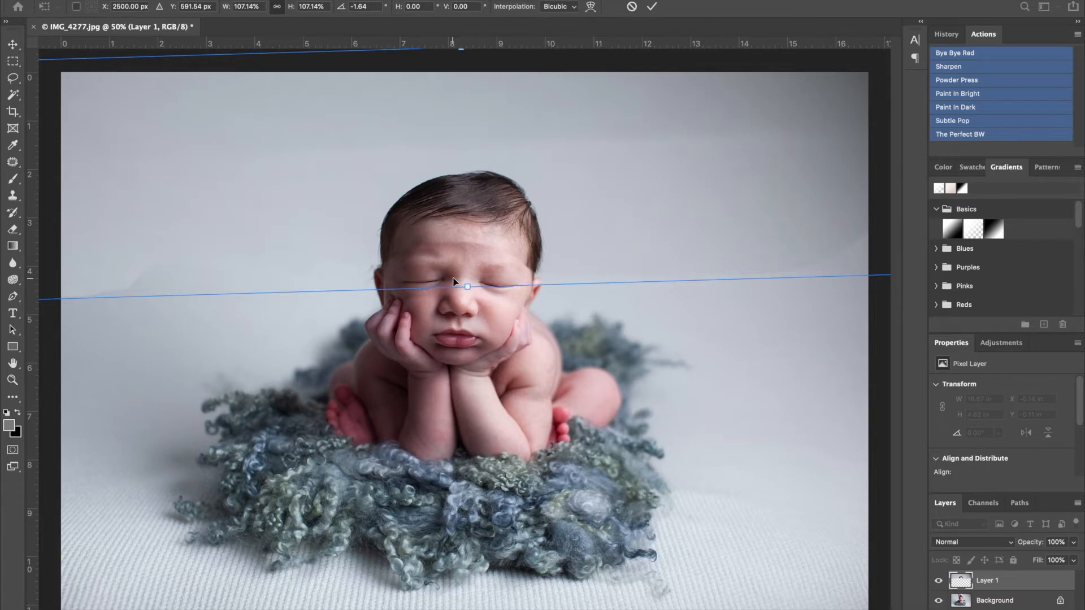
key("Return")
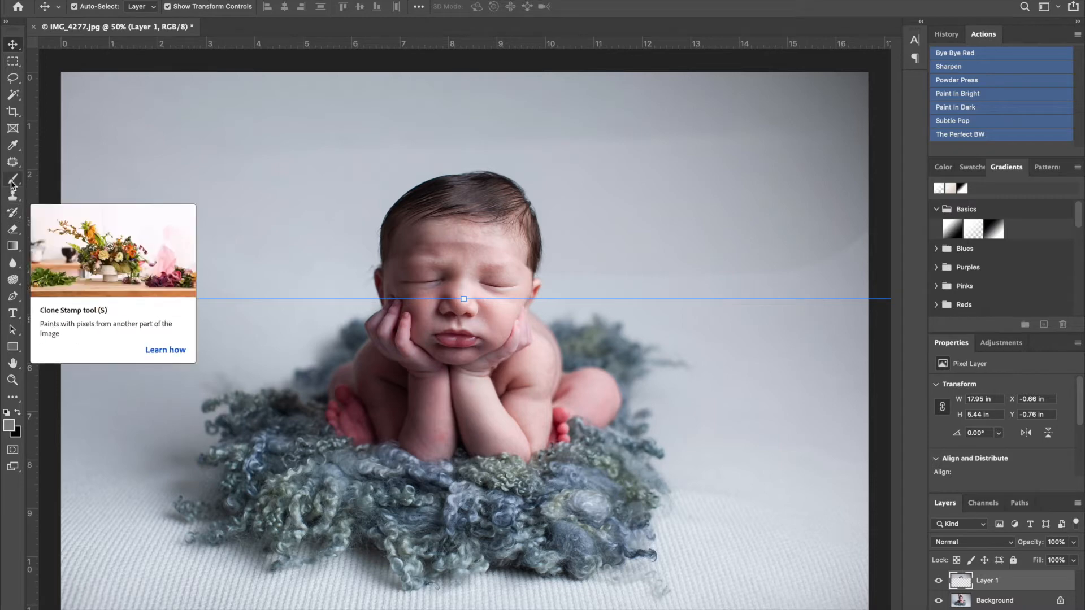
- Try erasing Layer 1 beside the baby's head with a 200 px eraser, and undo the stroke
left_click(13, 229)
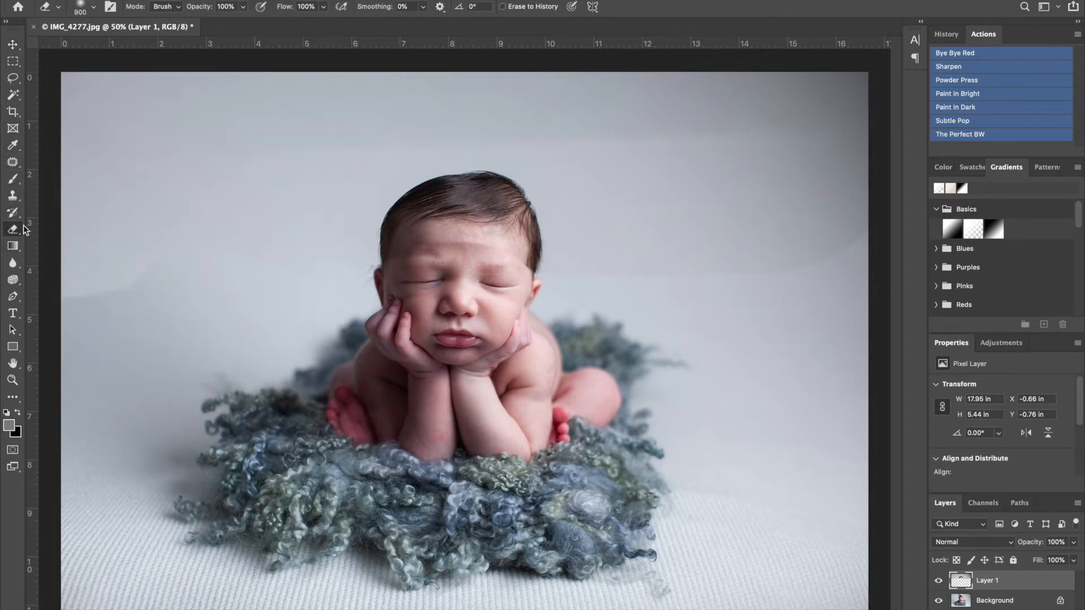
key("bracketleft")
key("bracketleft")
key("bracketleft")
key("bracketleft")
key("bracketleft")
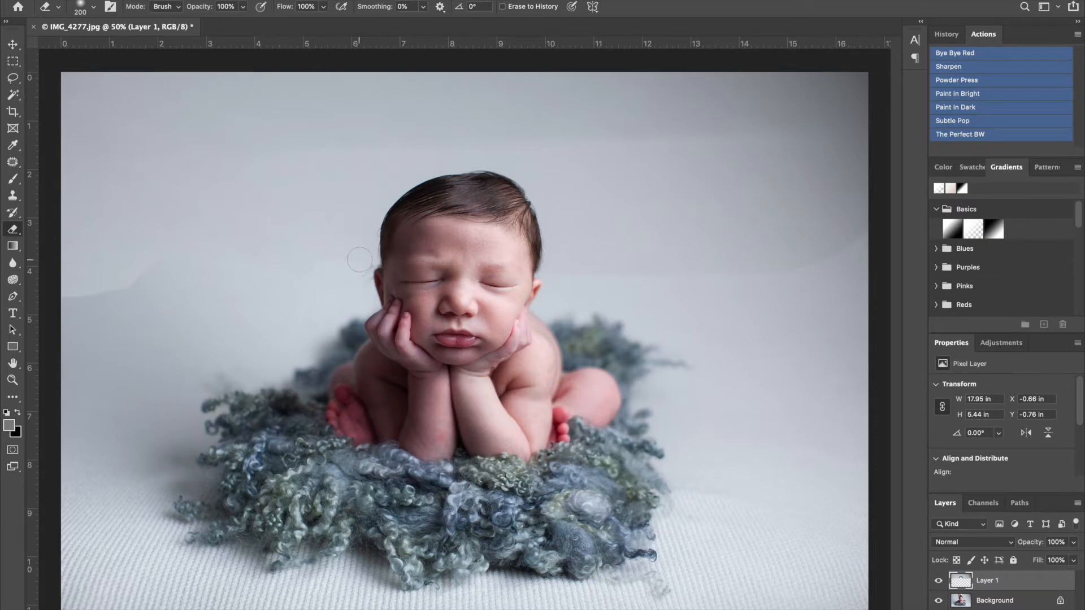
left_click_drag(369, 242, 367, 241)
key("ctrl+z")
- Scale Layer 1 to 100.45%, apply the transform, and switch the layer off and on to compare with the original
left_click(14, 45)
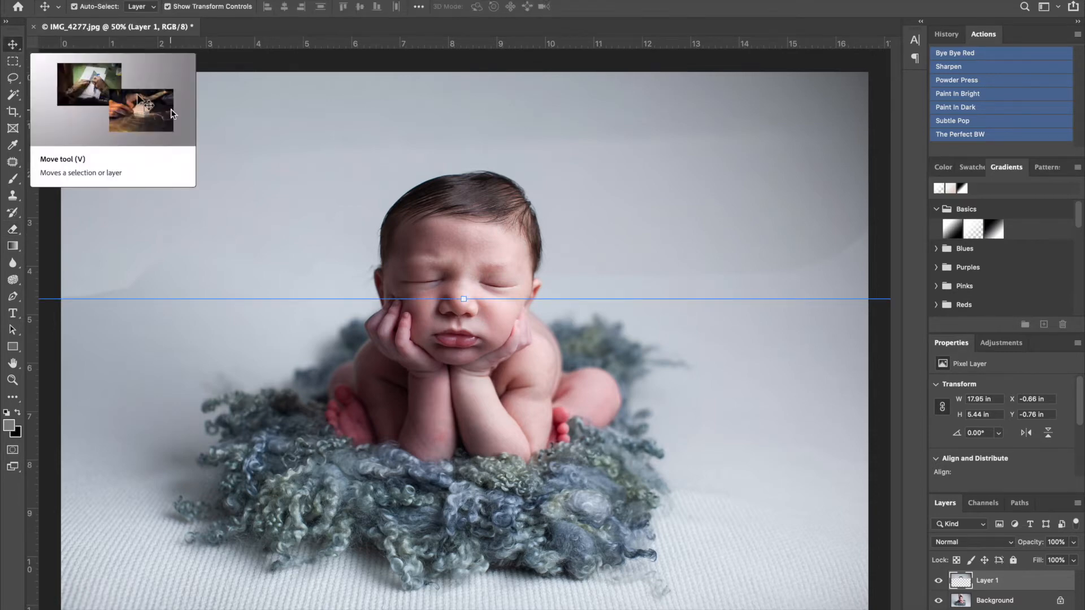
key("super+minus")
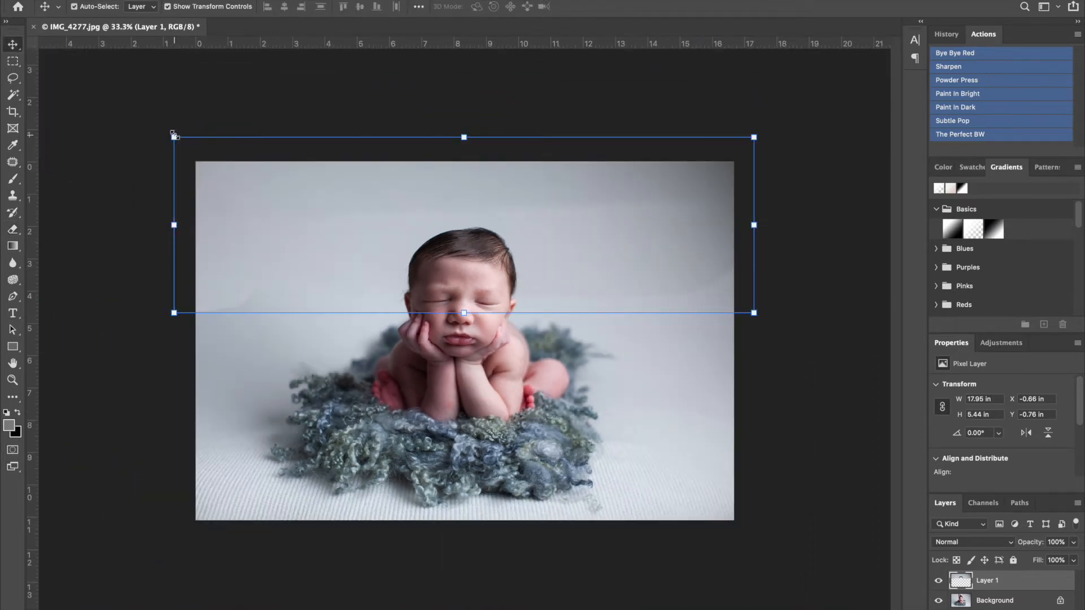
left_click_drag(174, 135, 172, 134)
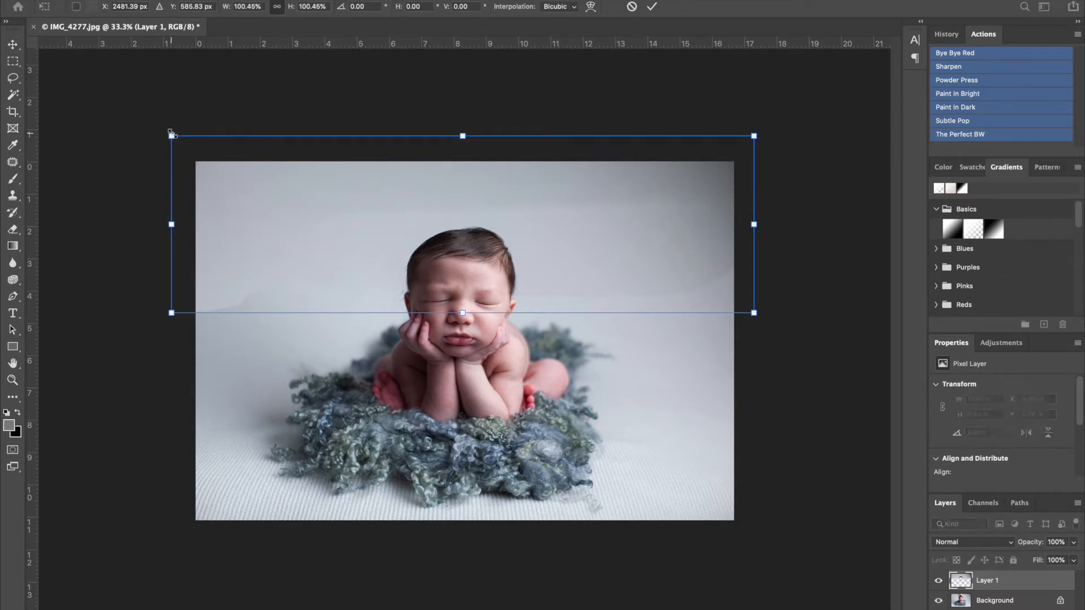
key("Return")
left_click(379, 134)
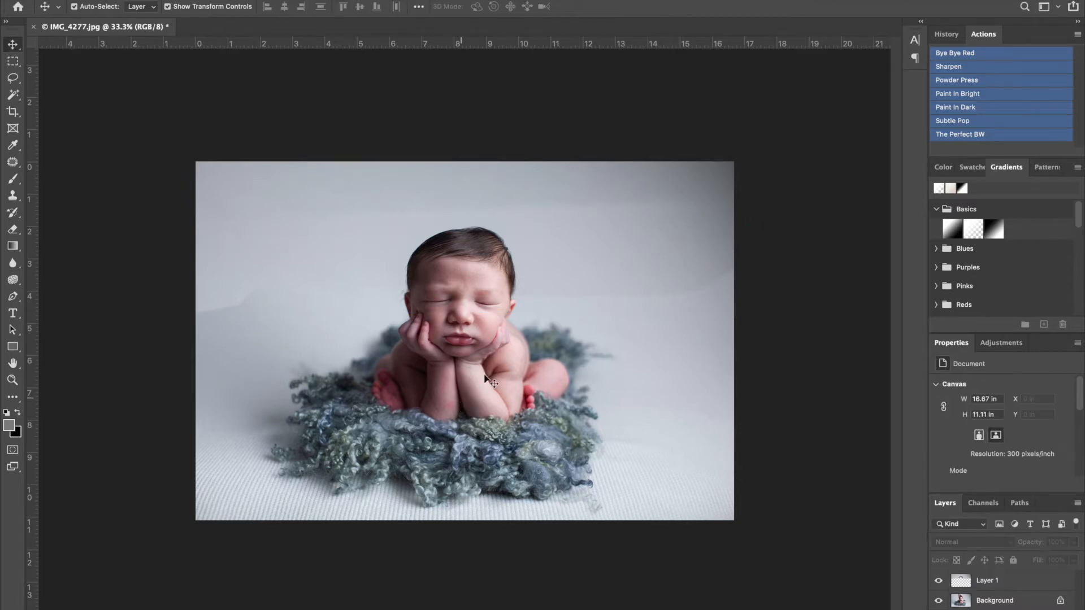
left_click(938, 582)
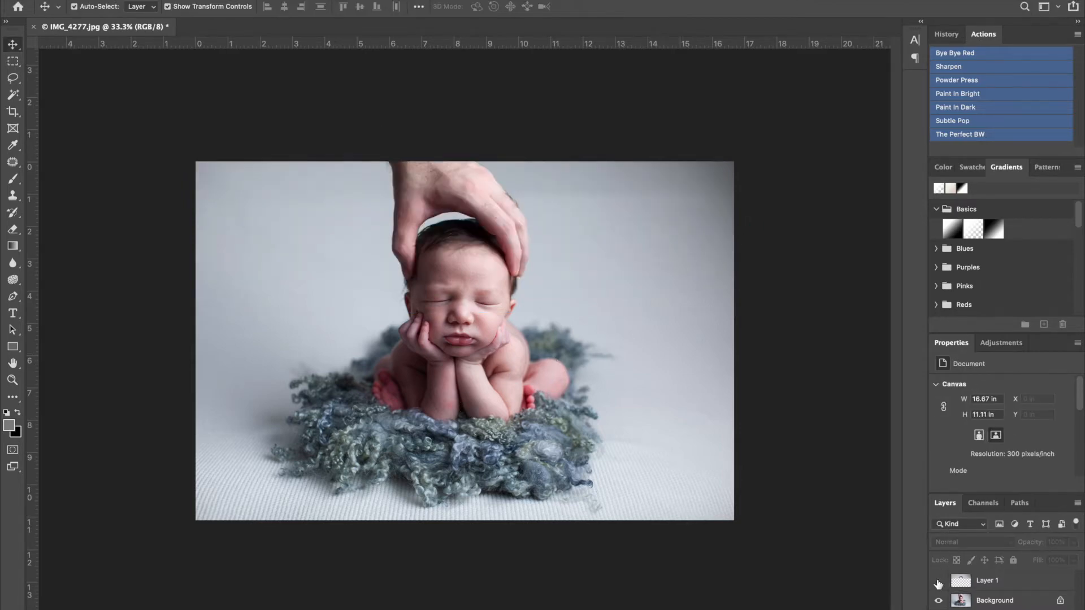
left_click(938, 582)
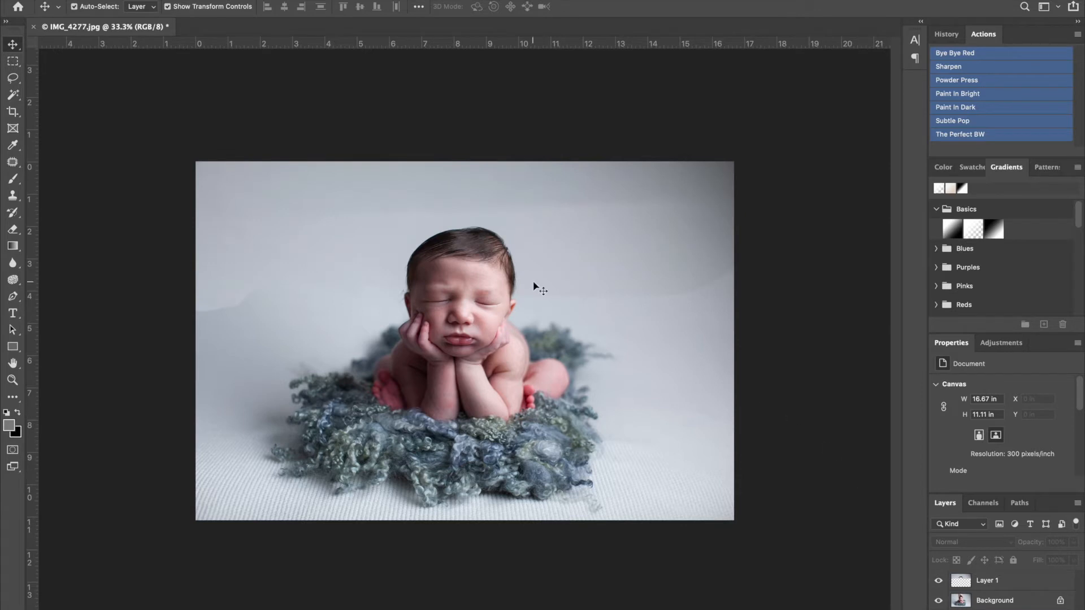
- Move the pasted head slightly higher, scale Layer 1 to 101.11%, apply the transform and deselect the layer
left_click_drag(474, 253, 474, 233)
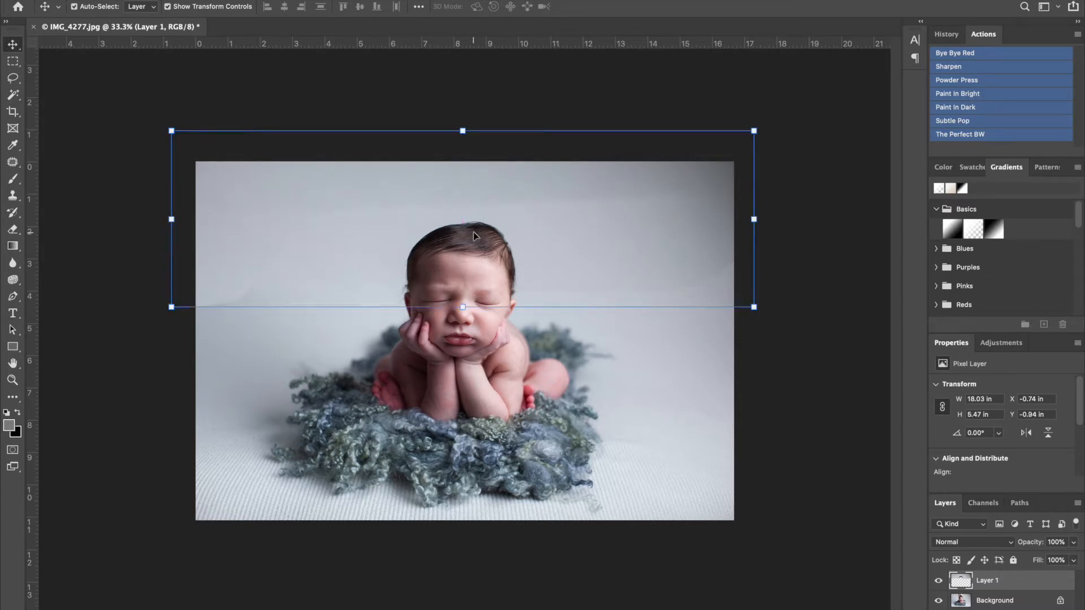
left_click_drag(171, 307, 168, 308)
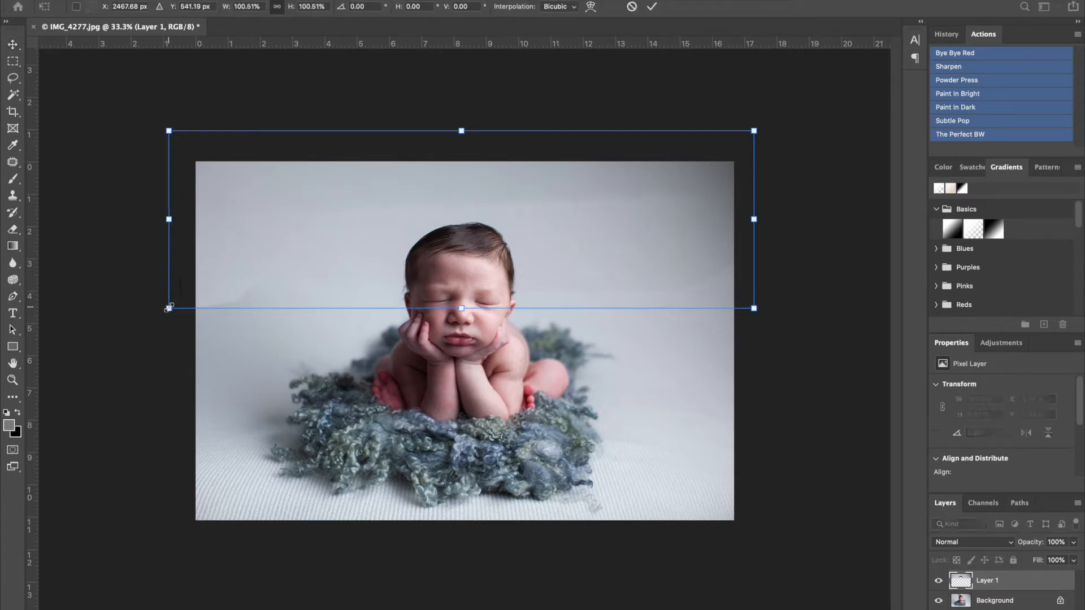
left_click_drag(754, 308, 758, 310)
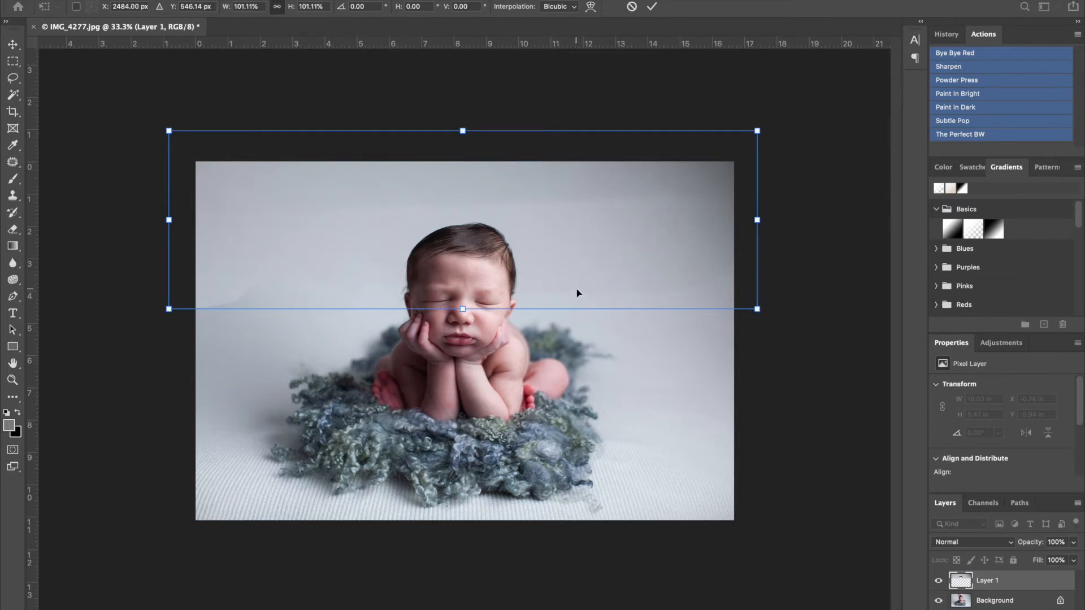
key("Return")
key("ctrl+plus")
key("ctrl+plus")
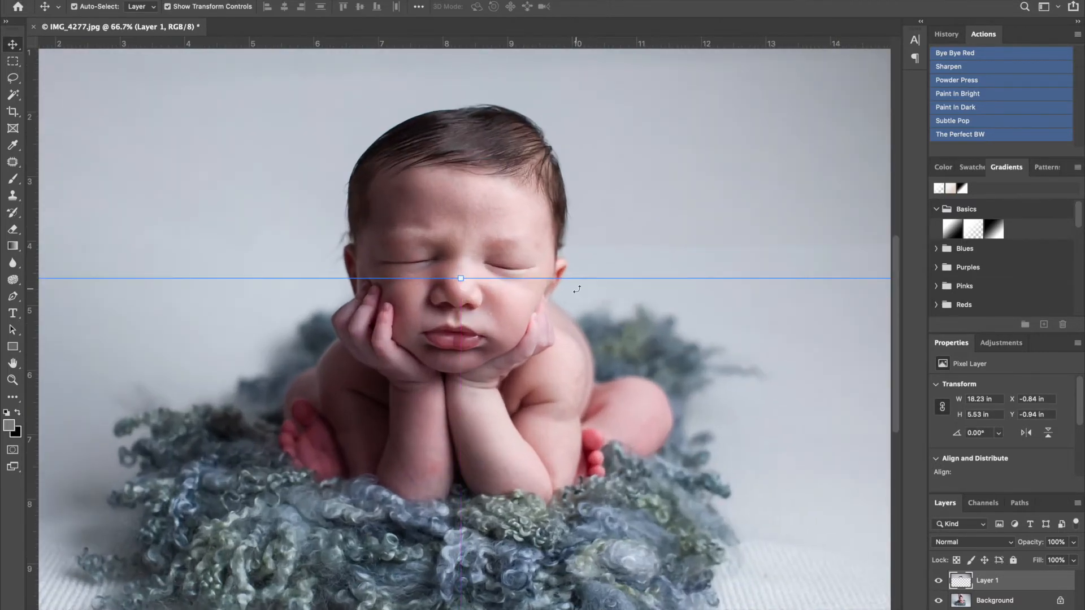
left_click(381, 358)
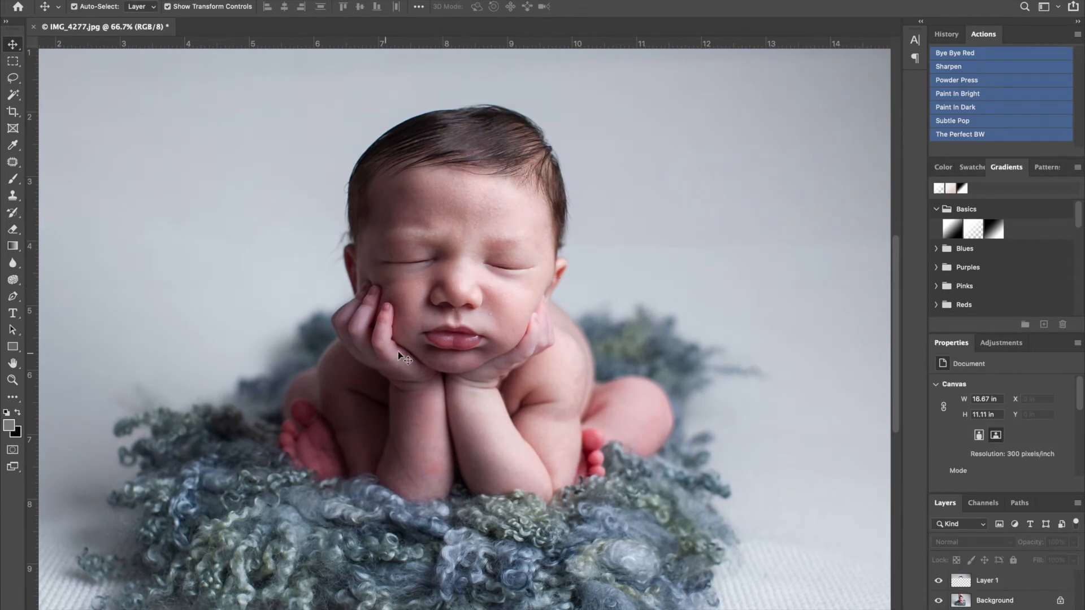
- Blend Layer 1's hard edge into the backdrop beside the baby using a 500 px eraser at 30% opacity
left_click(940, 581)
left_click(940, 581)
left_click(12, 228)
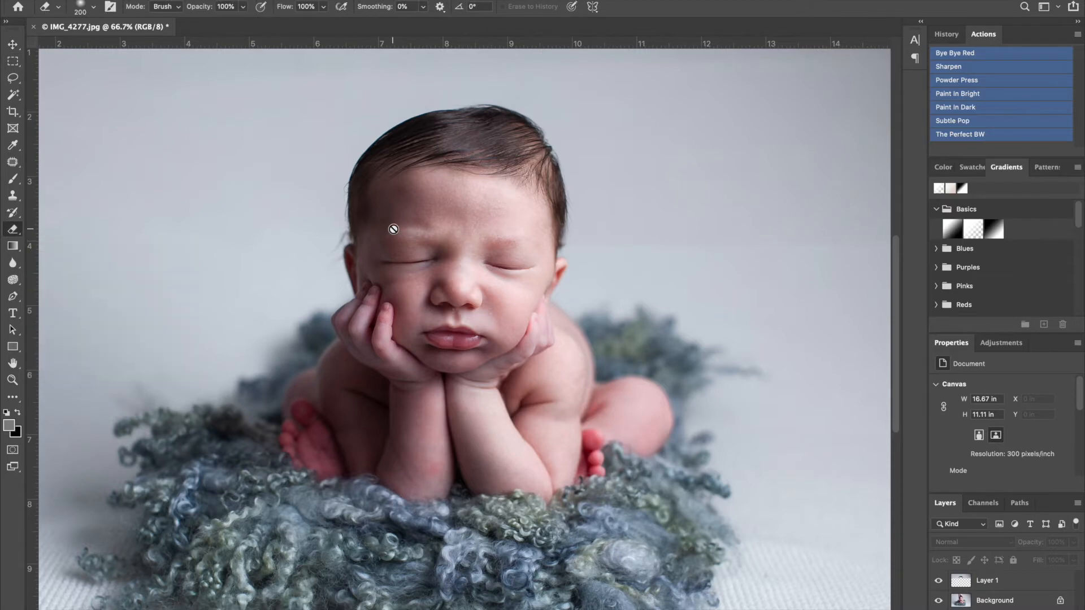
left_click(996, 578)
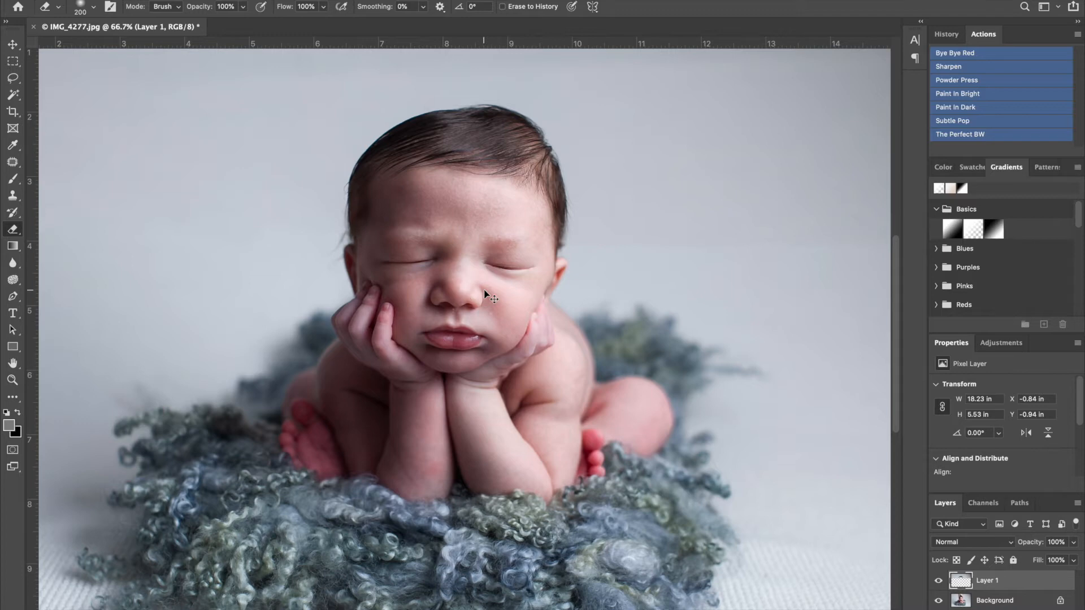
scroll(485, 290, "down", 2)
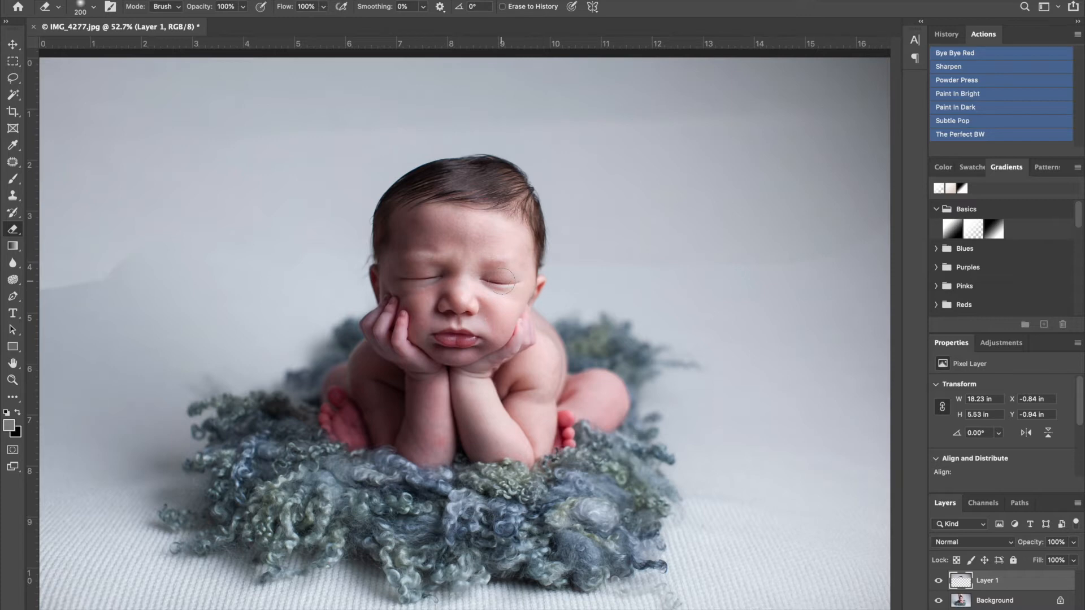
key("3")
key("0")
key("3")
key("bracketright")
key("bracketright")
key("bracketright")
key("bracketright")
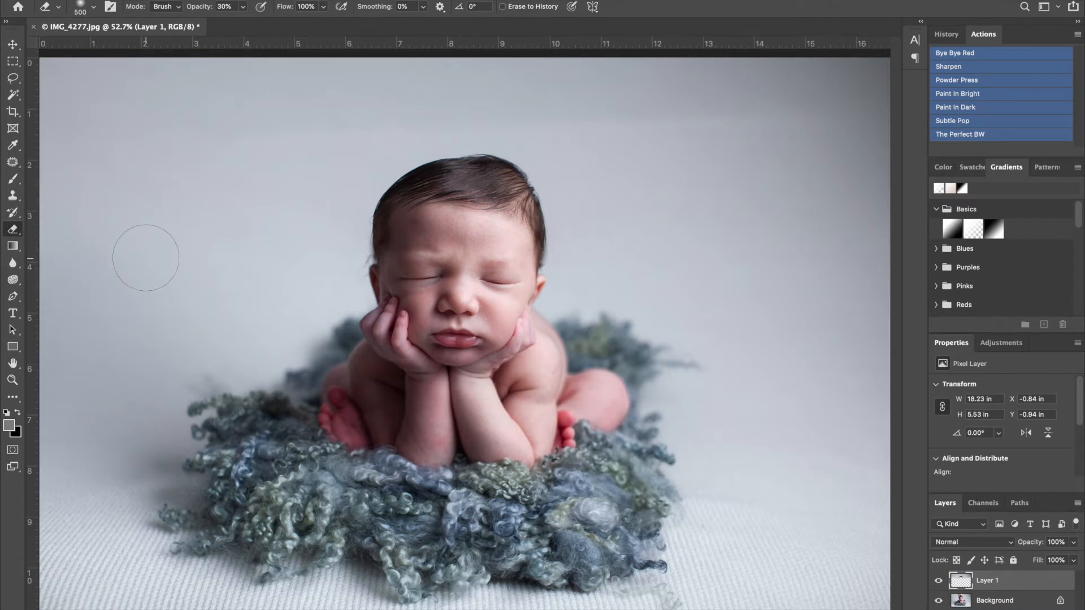
- Compare the composite with Layer 1 off and on, and flatten the image
left_click(937, 581)
left_click(937, 581)
left_click(938, 582)
left_click(937, 582)
left_click(1078, 504)
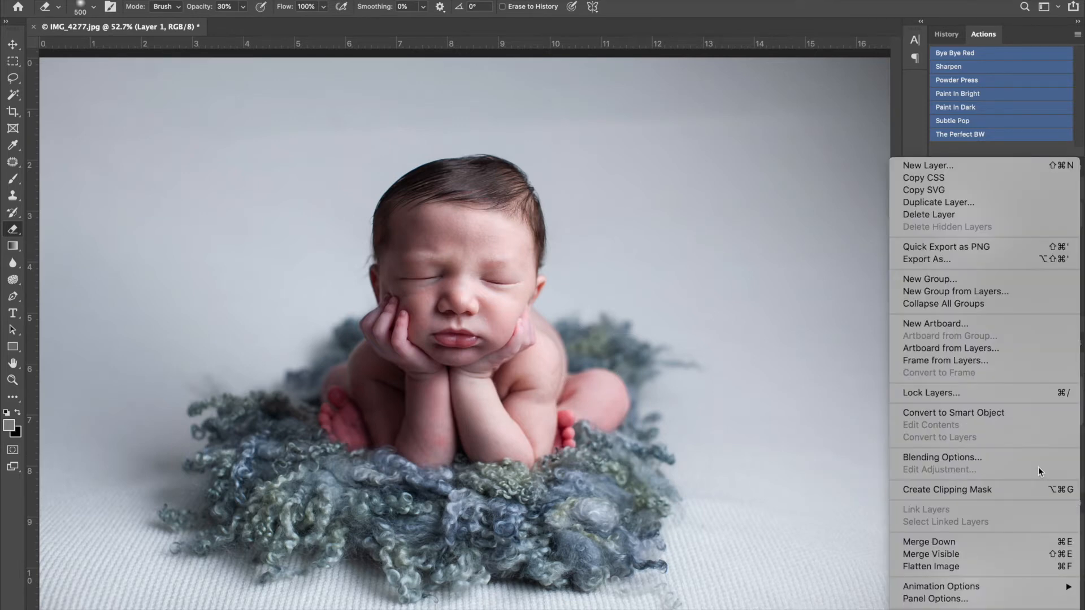
left_click(974, 565)
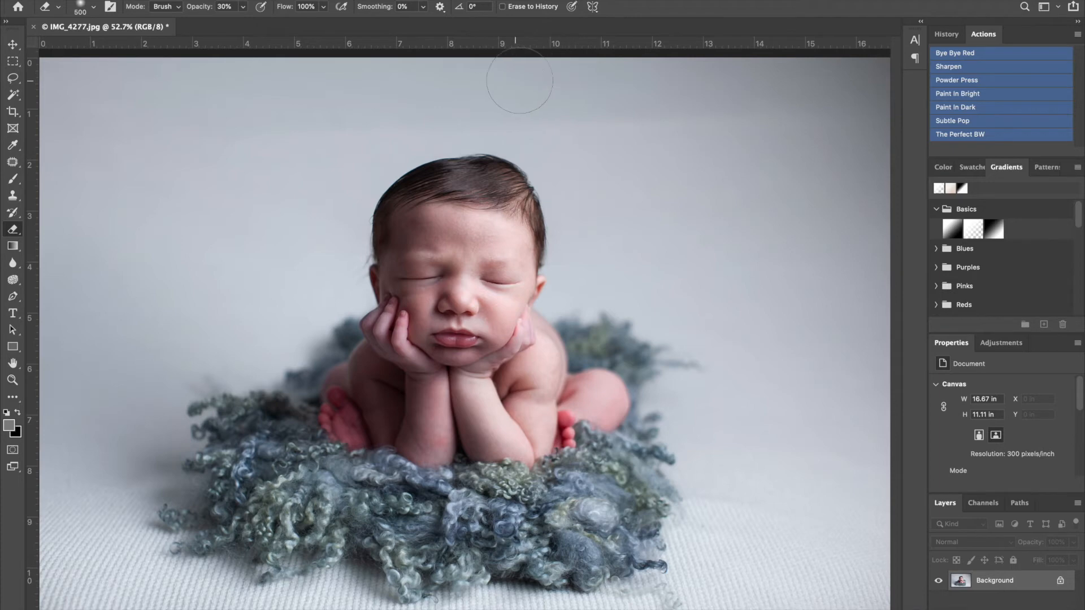
- Run the Paint in Bright action, brighten the backdrop above the head with a 500 px brush at 20% opacity, and flatten the image
left_click(957, 96)
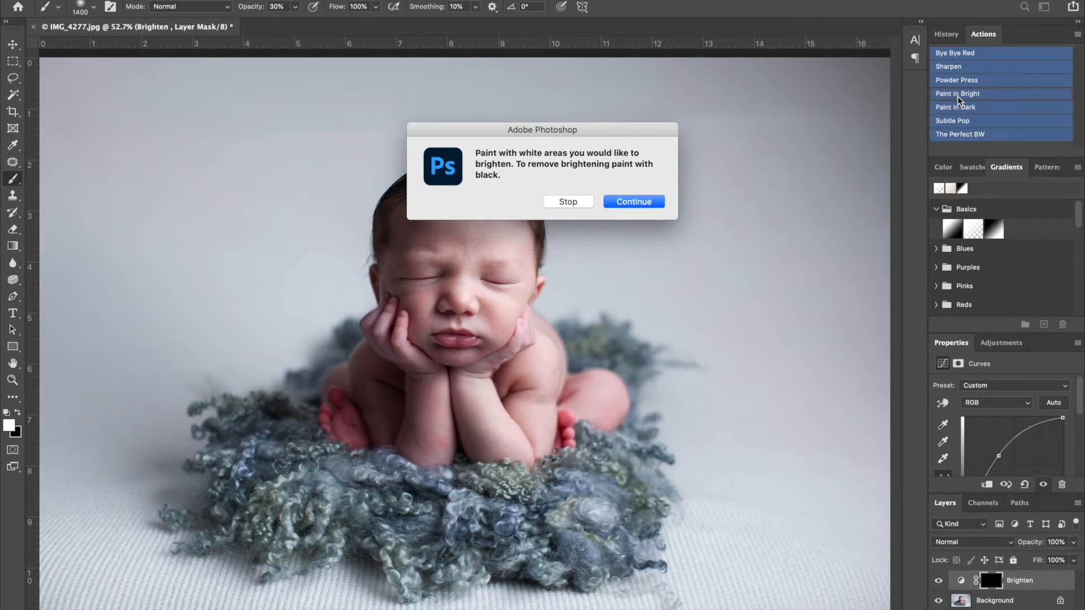
left_click(637, 202)
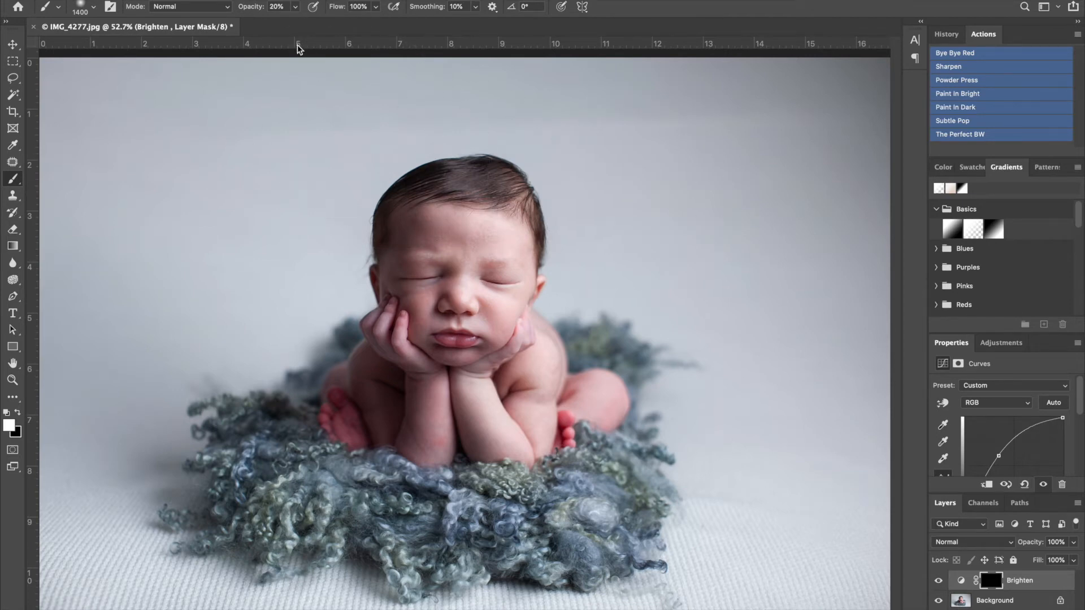
key("bracketleft")
key("bracketleft")
key("bracketleft")
key("bracketleft")
key("bracketleft")
key("bracketleft")
key("bracketleft")
key("bracketleft")
key("bracketleft")
key("bracketleft")
key("bracketleft")
key("bracketleft")
key("bracketleft")
mouse_move(675, 84)
left_mouse_down()
mouse_move(848, 78)
mouse_move(611, 84)
mouse_move(558, 73)
mouse_move(431, 85)
left_mouse_up()
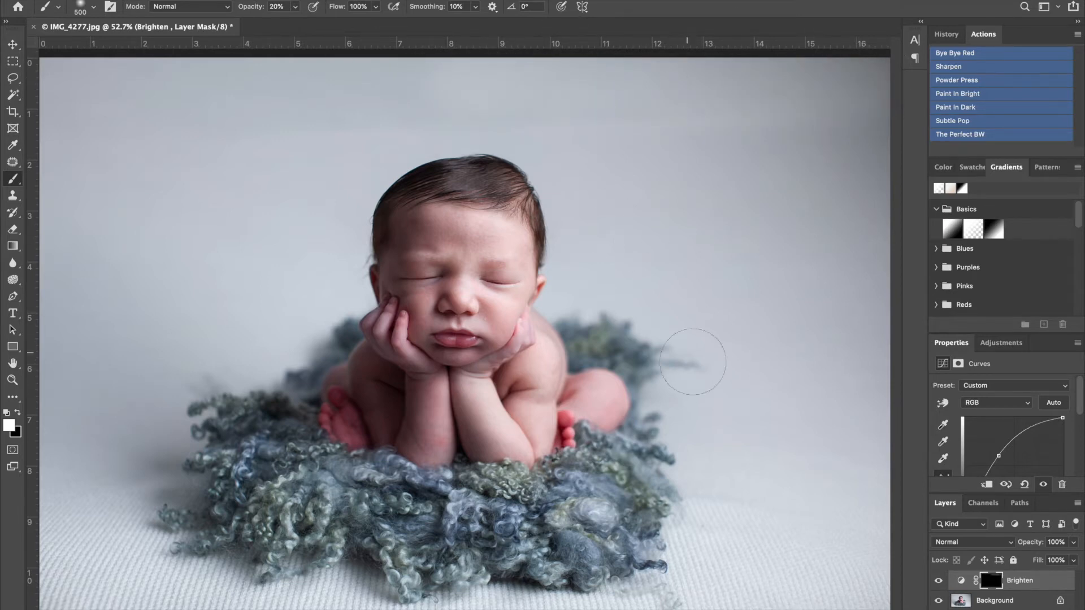
key("Delete")
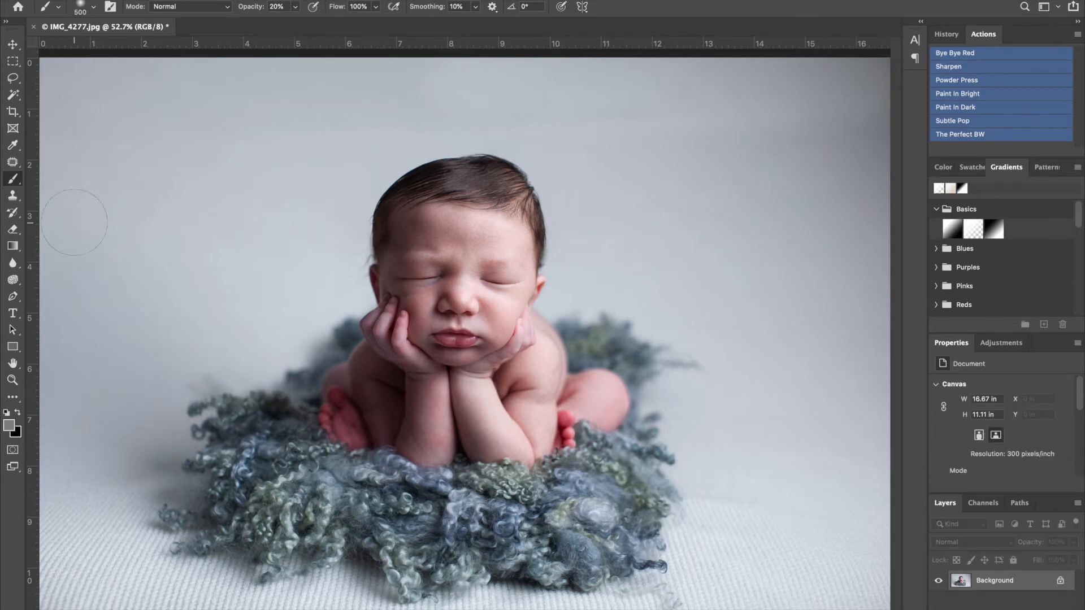
- Patch the uneven backdrop areas above and beside the head with cleaner backdrop from just below
left_click(12, 162)
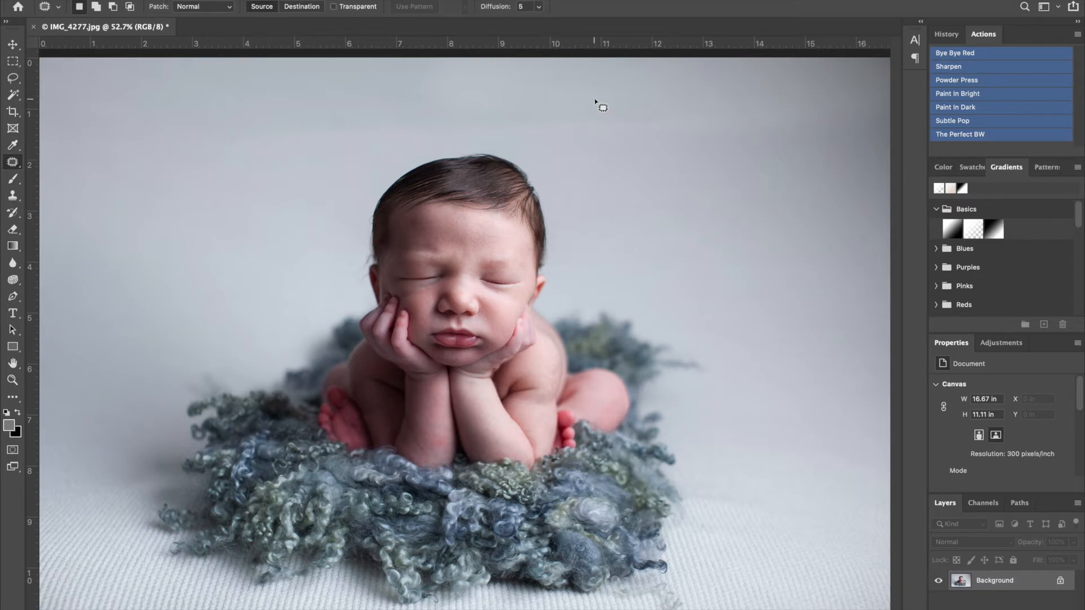
mouse_move(541, 137)
left_mouse_down()
mouse_move(731, 155)
mouse_move(793, 122)
mouse_move(816, 90)
mouse_move(640, 92)
left_mouse_up()
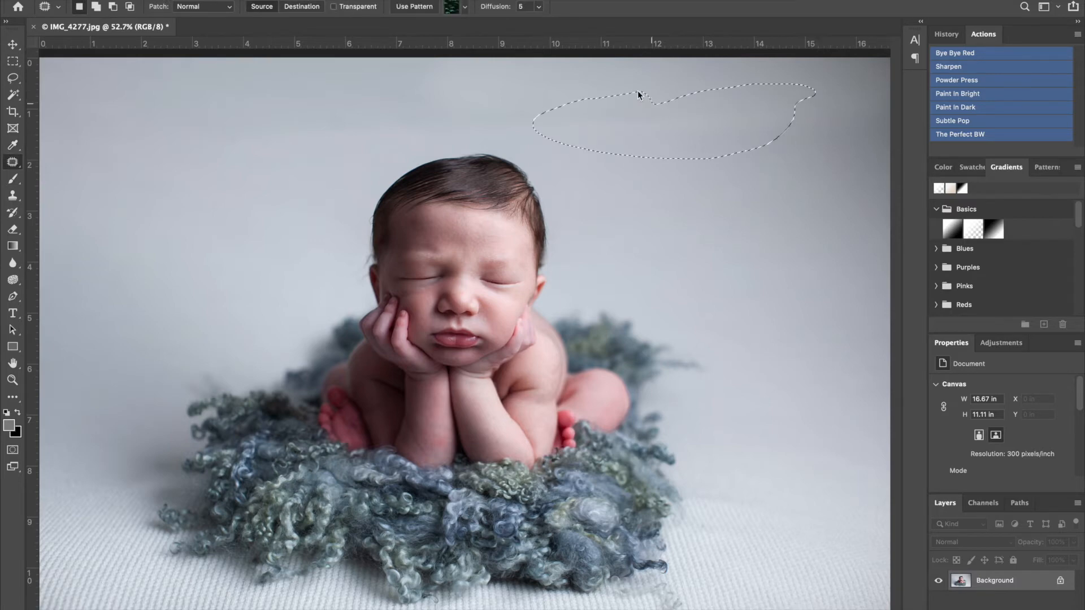
left_click_drag(725, 130, 749, 189)
key("ctrl+d")
mouse_move(792, 92)
left_mouse_down()
mouse_move(853, 126)
mouse_move(861, 82)
mouse_move(834, 172)
left_mouse_up()
key("super+d")
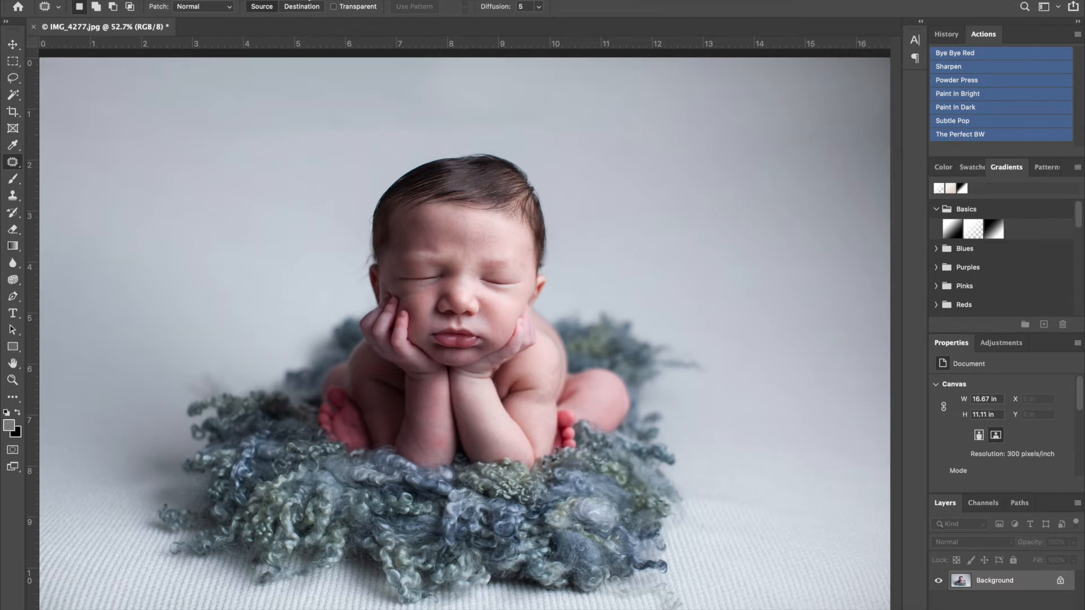
- Reshape the upper edge of the baby's head in Liquify with a 500 px Forward Warp brush, compare with the preview off, and apply it
left_click(308, 0)
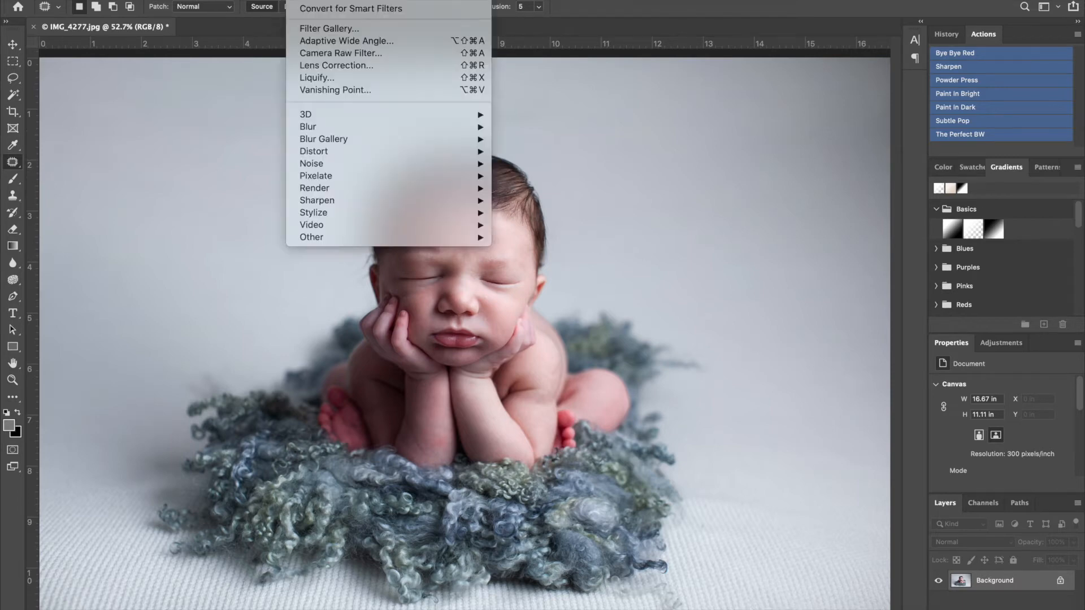
left_click(326, 80)
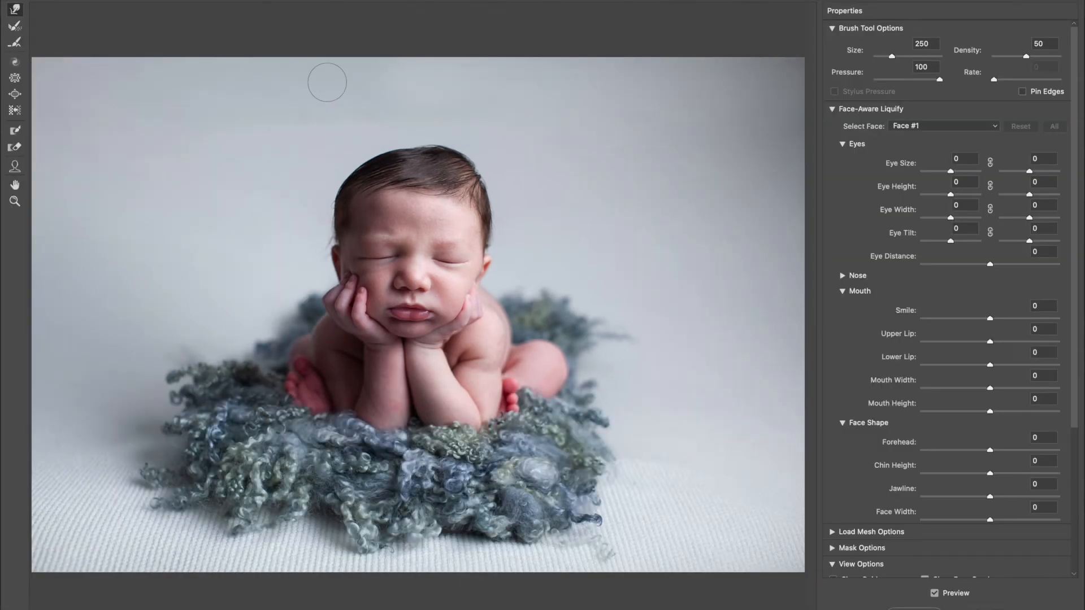
left_click(16, 10)
key("bracketright")
key("bracketright")
key("bracketright")
key("bracketright")
key("bracketright")
left_click_drag(458, 142, 449, 141)
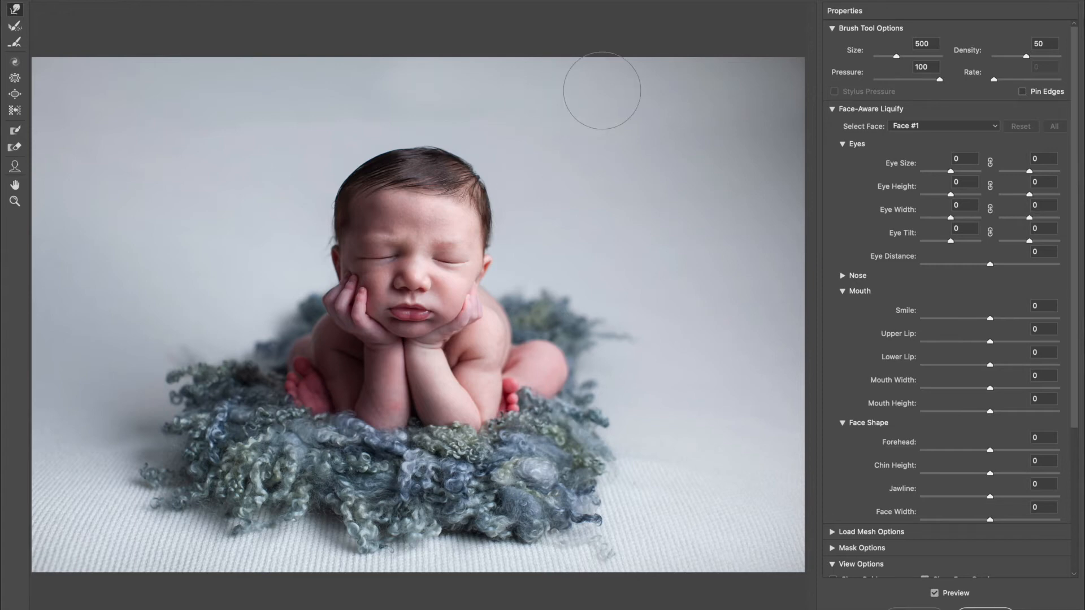
left_click(935, 594)
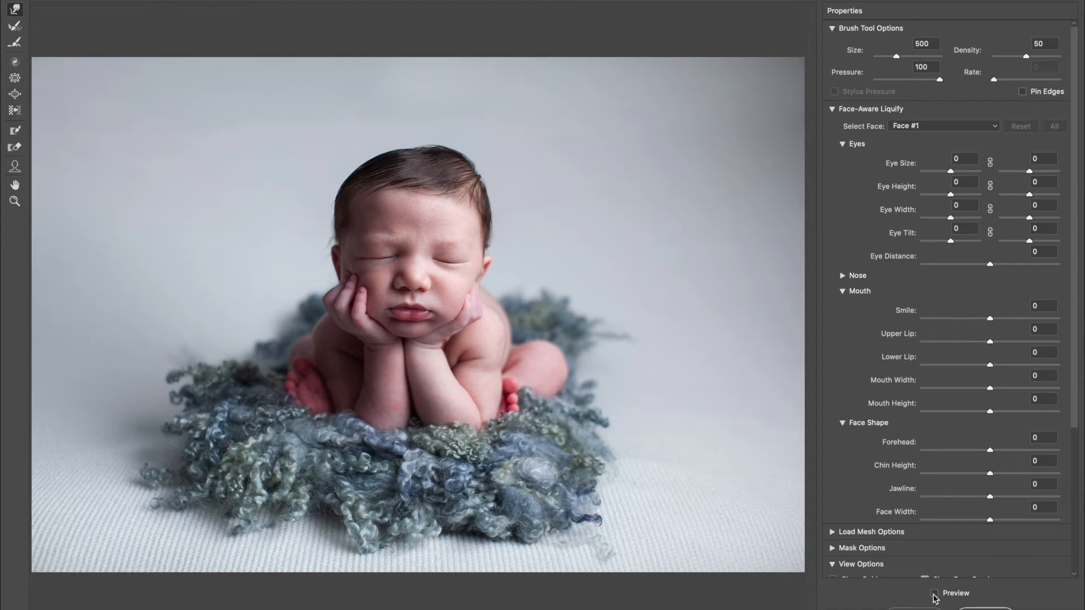
left_click(935, 594)
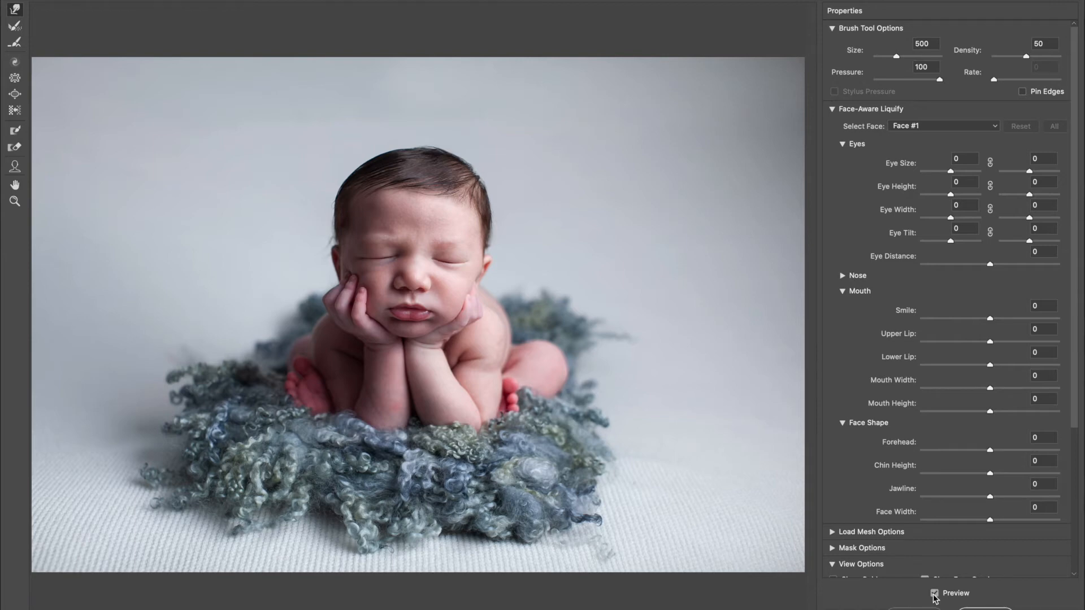
key("Return")
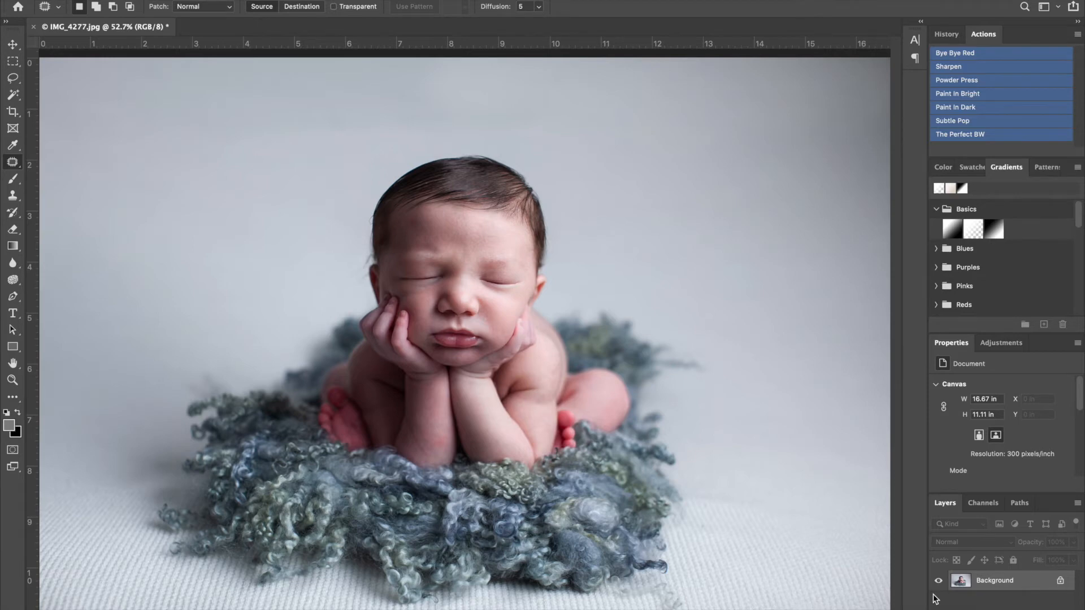
- Patch the blemishes on the cheek below the eye, beside the mouth and around the nose
key("ctrl+1")
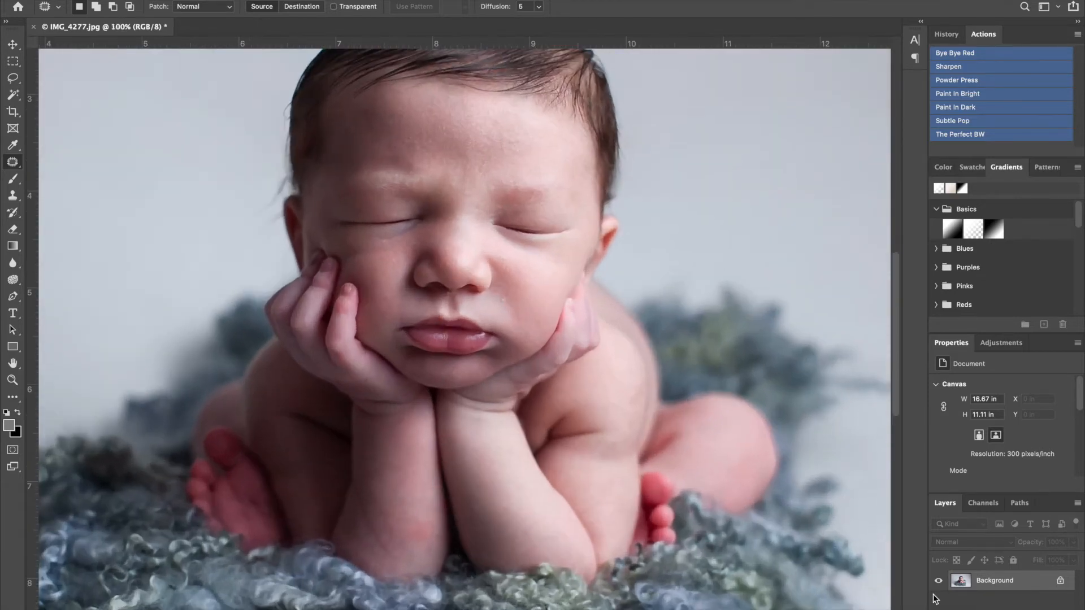
key("ctrl+plus")
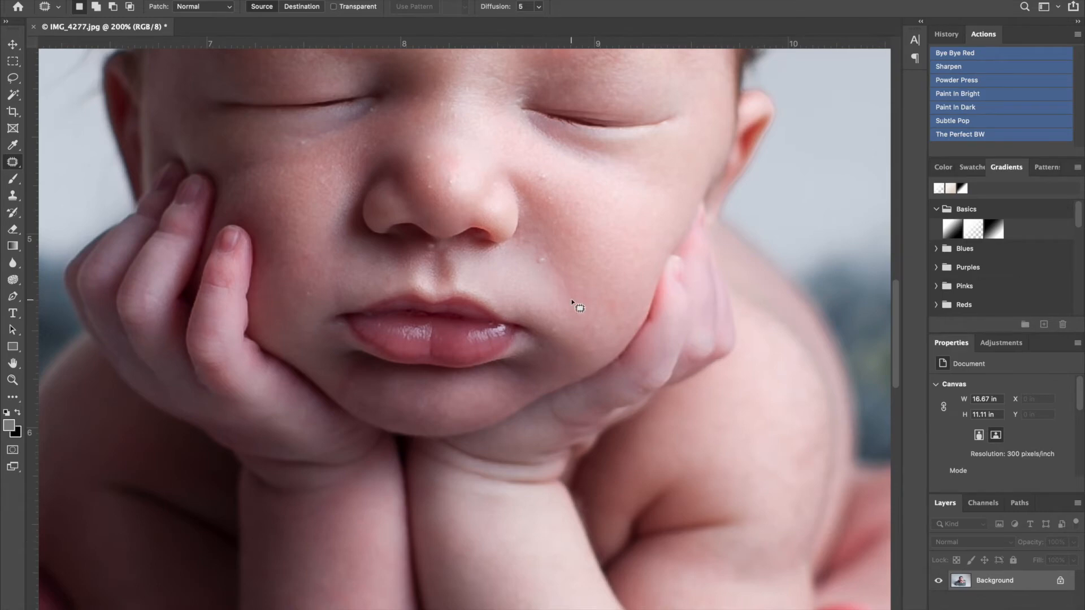
scroll(575, 302, "up", 8)
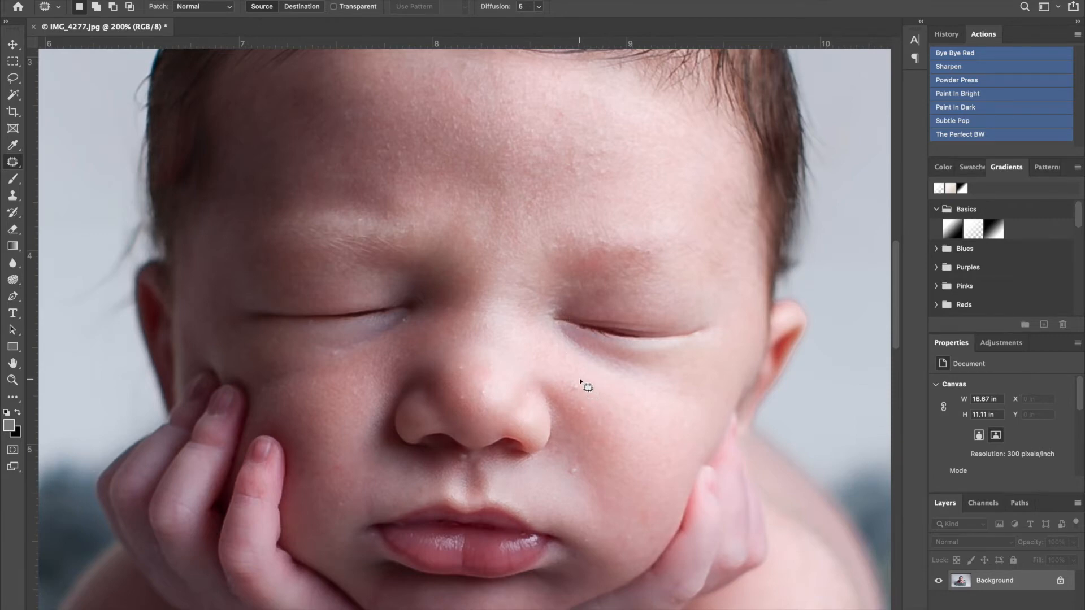
left_click_drag(581, 380, 625, 400)
left_click_drag(574, 467, 587, 538)
left_click(572, 524)
mouse_move(459, 451)
left_mouse_down()
mouse_move(462, 465)
mouse_move(459, 451)
mouse_move(431, 482)
mouse_move(434, 470)
left_mouse_up()
key("super+d")
key("super+d")
- Patch the small spots beneath the closed eye, at its inner corner and on the nose
left_click_drag(332, 347, 325, 366)
key("super+d")
left_click_drag(408, 313, 401, 323)
key("super+d")
mouse_move(465, 364)
left_mouse_down()
mouse_move(459, 395)
mouse_move(464, 378)
mouse_move(479, 399)
mouse_move(492, 390)
left_mouse_up()
left_click_drag(451, 303, 451, 315)
- Patch the dry spots and bumps across the baby's forehead
mouse_move(305, 207)
left_mouse_down()
mouse_move(291, 222)
mouse_move(303, 203)
mouse_move(368, 222)
left_mouse_up()
left_click(327, 201)
left_click_drag(396, 199, 384, 197)
key("super+d")
mouse_move(388, 140)
left_mouse_down()
mouse_move(388, 150)
mouse_move(395, 145)
mouse_move(366, 145)
left_mouse_up()
key("super+d")
mouse_move(458, 108)
left_mouse_down()
mouse_move(455, 134)
mouse_move(474, 117)
left_mouse_up()
mouse_move(567, 156)
left_mouse_down()
mouse_move(576, 169)
mouse_move(586, 160)
mouse_move(567, 168)
left_mouse_up()
- Patch the remaining spots around the nose and on the cheek beside the raised fingers
mouse_move(480, 311)
left_mouse_down()
mouse_move(471, 314)
mouse_move(496, 321)
mouse_move(477, 332)
mouse_move(492, 327)
mouse_move(513, 354)
mouse_move(465, 438)
mouse_move(461, 480)
left_mouse_up()
left_click(420, 483)
mouse_move(344, 500)
left_mouse_down()
mouse_move(339, 514)
mouse_move(346, 508)
left_mouse_up()
left_click(326, 491)
scroll(605, 405, "down", 1)
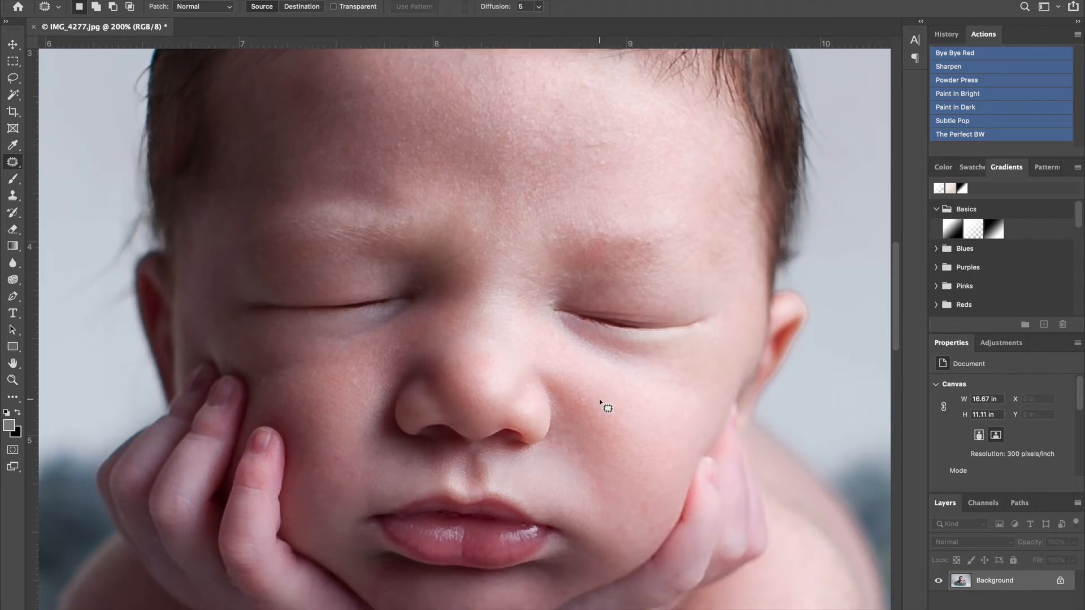
- Patch the marks between the eyes, around the bridge of the nose and the inner eye corner
mouse_move(544, 303)
left_mouse_down()
mouse_move(562, 300)
mouse_move(561, 278)
left_mouse_up()
left_click(542, 301)
mouse_move(561, 285)
left_mouse_down()
mouse_move(520, 289)
mouse_move(540, 268)
left_mouse_up()
left_click(530, 199)
left_click_drag(548, 275, 539, 287)
left_click(499, 277)
key("ctrl+0")
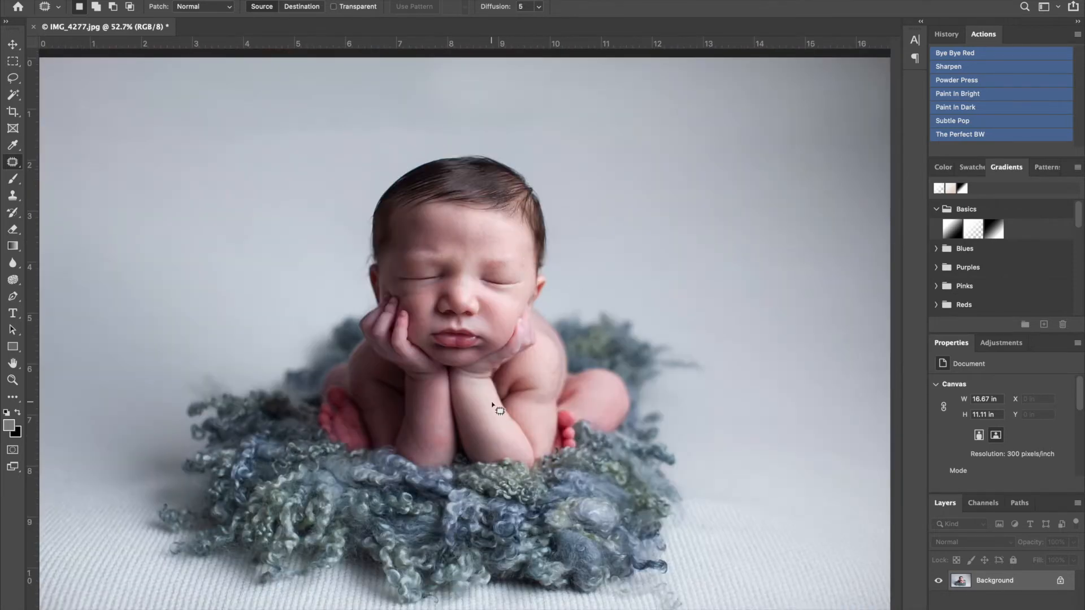
- Patch the red marks on the baby's forearm and elbow and a spot on the lower forehead
key("ctrl+1")
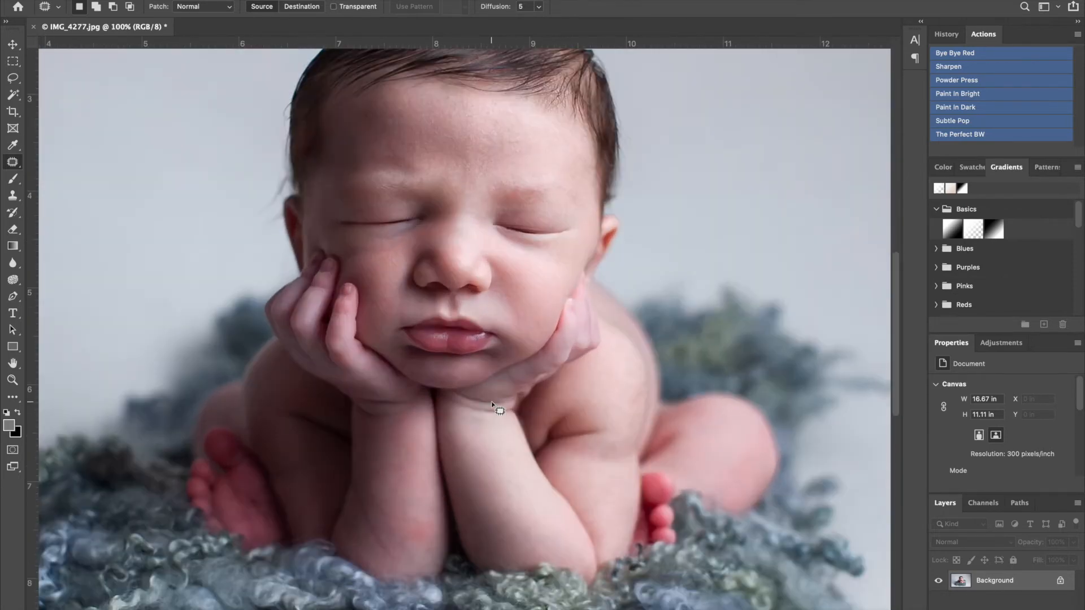
mouse_move(355, 485)
left_mouse_down()
mouse_move(371, 545)
mouse_move(399, 507)
left_mouse_up()
key("ctrl+d")
mouse_move(398, 545)
left_mouse_down()
mouse_move(433, 532)
mouse_move(424, 516)
mouse_move(421, 526)
mouse_move(421, 480)
left_mouse_up()
key("ctrl+d")
mouse_move(499, 180)
left_mouse_down()
mouse_move(484, 194)
mouse_move(505, 168)
left_mouse_up()
key("ctrl+d")
- Run the Sharpen action and paint sharpening over the eyes, mouth and hair with a 90 px brush at 30% opacity
left_click(950, 67)
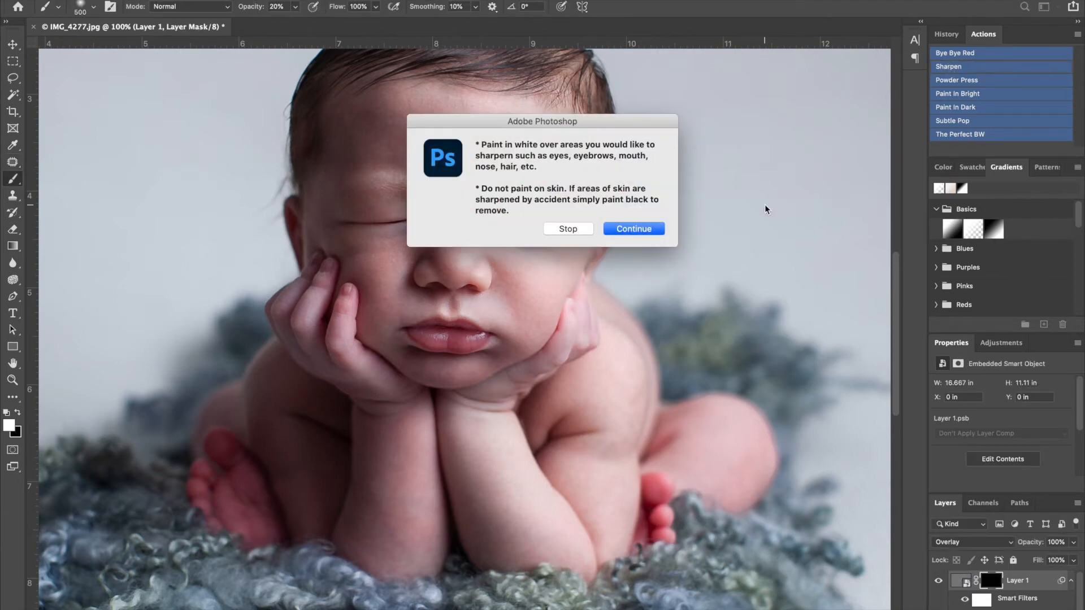
left_click(631, 234)
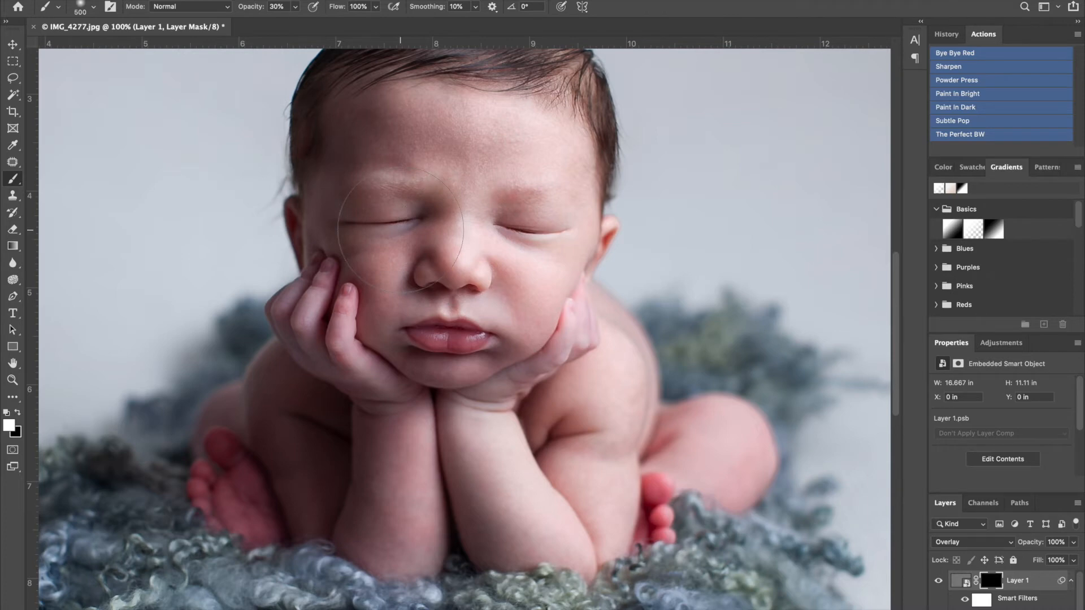
key("bracketleft")
key("bracketleft")
key("bracketleft")
key("bracketleft")
key("bracketleft")
key("bracketleft")
key("bracketleft")
left_click_drag(406, 221, 338, 218)
mouse_move(473, 336)
left_mouse_down()
mouse_move(449, 347)
mouse_move(449, 334)
mouse_move(428, 329)
left_mouse_up()
scroll(428, 329, "up", 4)
mouse_move(538, 160)
left_mouse_down()
mouse_move(524, 181)
mouse_move(406, 178)
mouse_move(388, 160)
mouse_move(554, 189)
mouse_move(606, 252)
mouse_move(575, 187)
mouse_move(416, 131)
mouse_move(299, 212)
mouse_move(375, 183)
left_mouse_up()
scroll(472, 305, "down", 2)
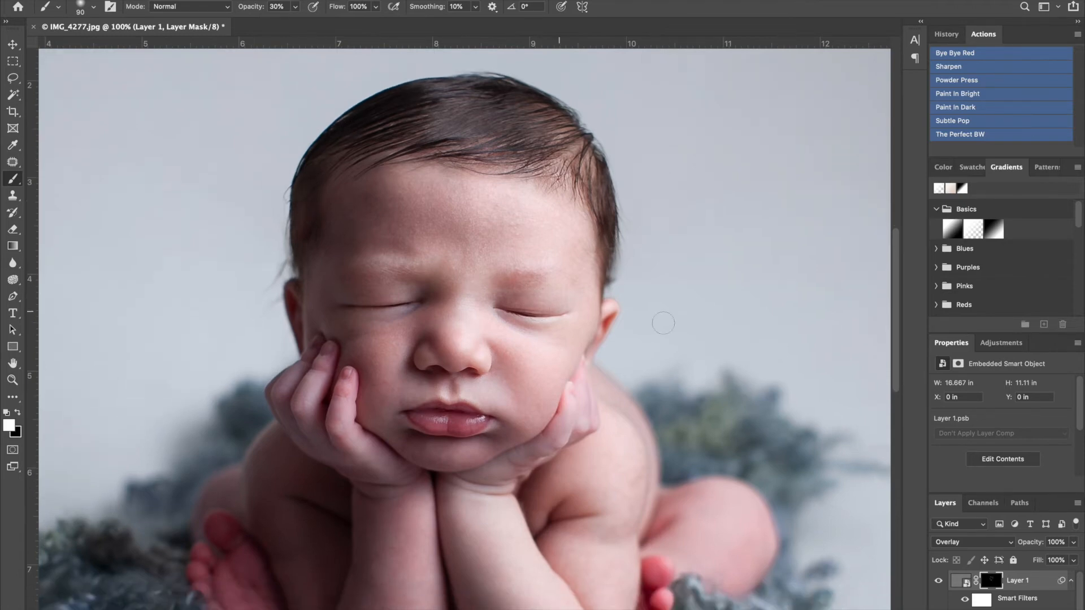
- Compare the sharpening with Layer 1 off and on, and merge the visible layers
left_click(939, 580)
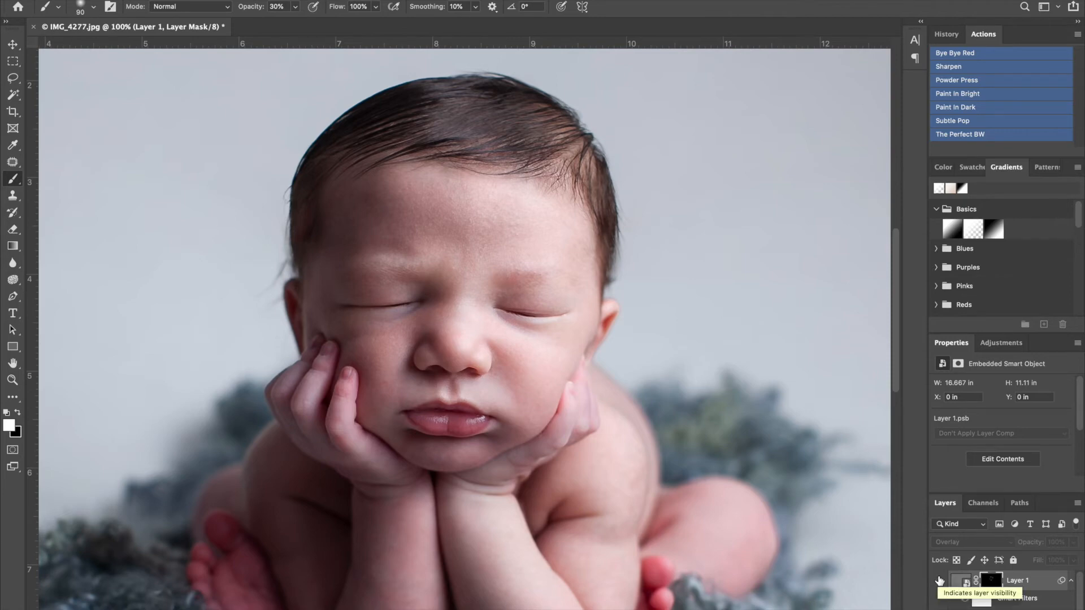
left_click(939, 581)
left_click(939, 580)
left_click(939, 581)
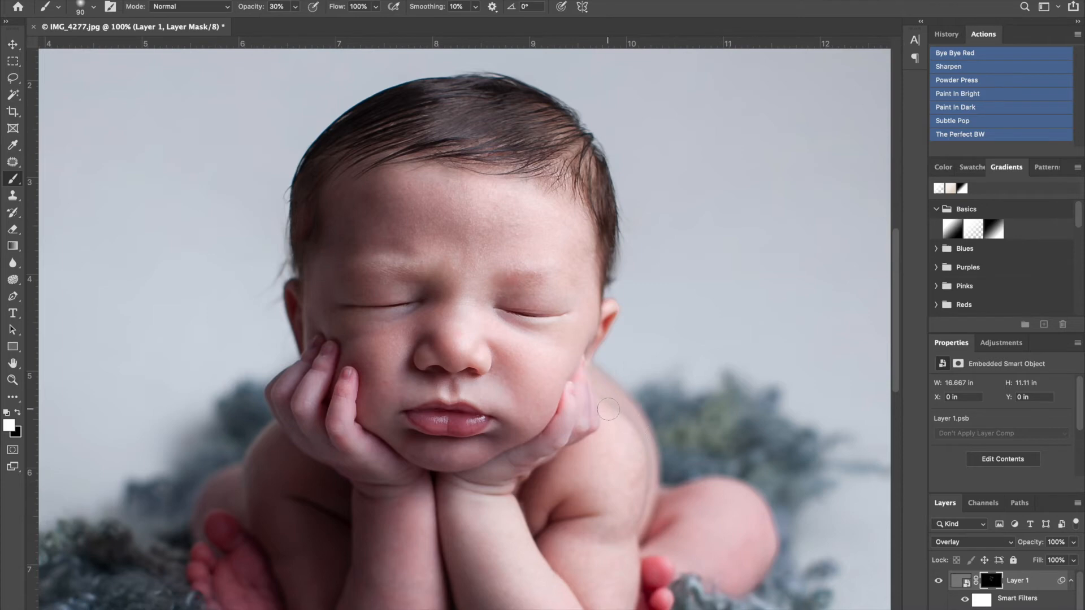
key("super+shift+e")
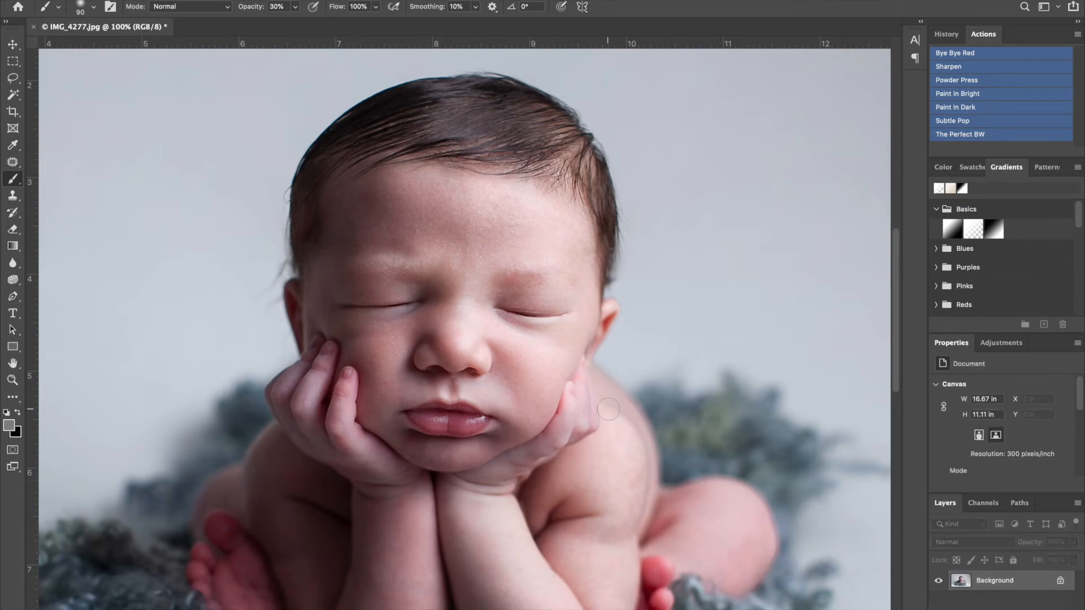
- Add a Selective Color adjustment layer and reduce the magenta in the Reds
scroll(609, 409, "down", 2)
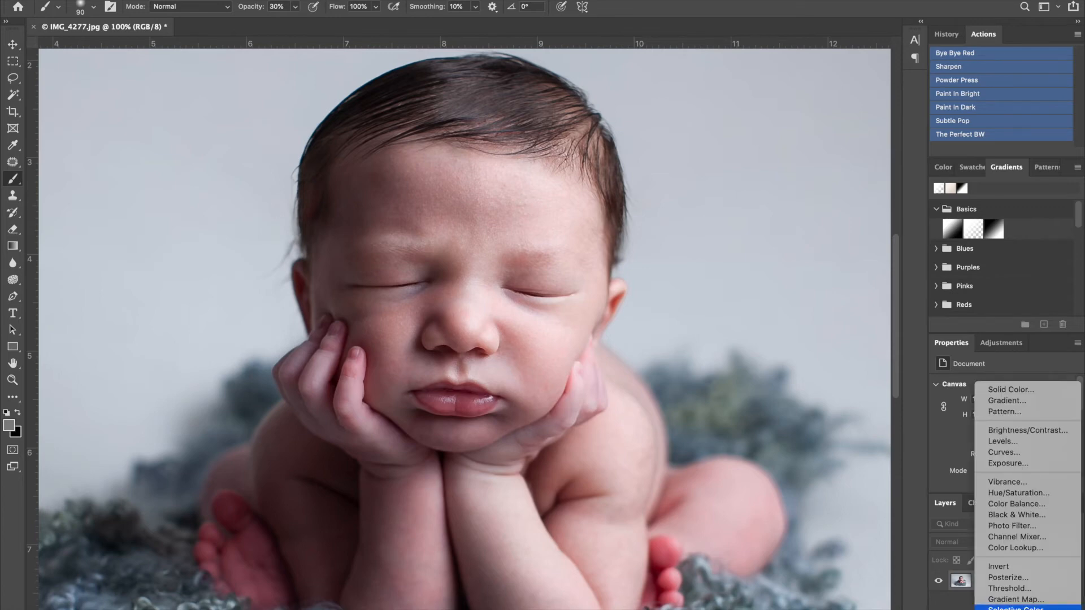
left_click(1016, 608)
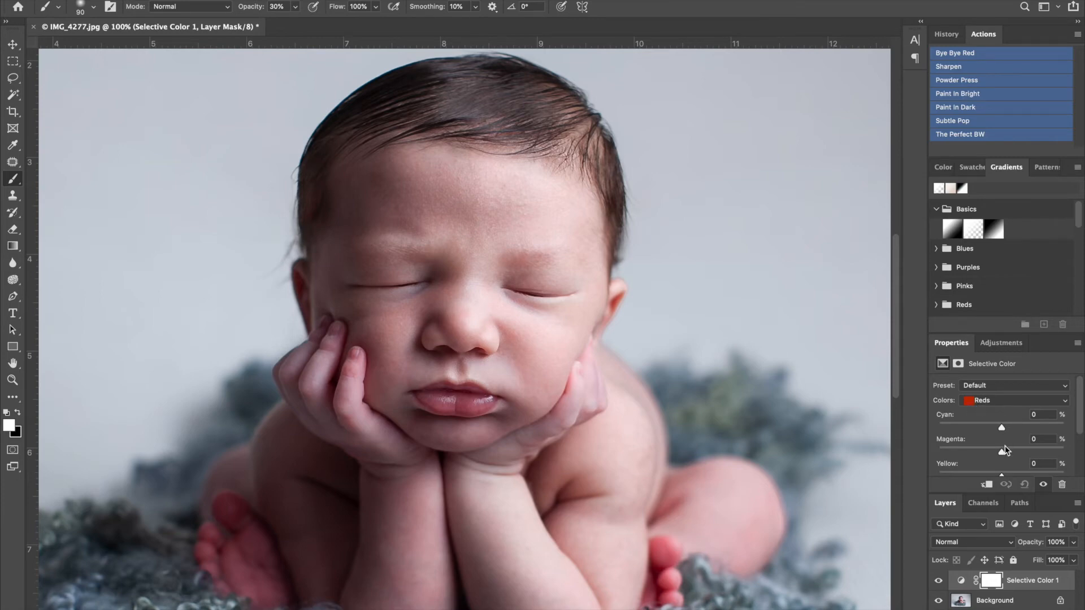
left_click_drag(1001, 453, 989, 453)
left_click_drag(988, 452, 990, 452)
- Compare the image with the Selective Color layer off and on, and flatten the image
left_click(937, 582)
left_click(936, 583)
left_click(937, 583)
left_click(938, 583)
key("Delete")
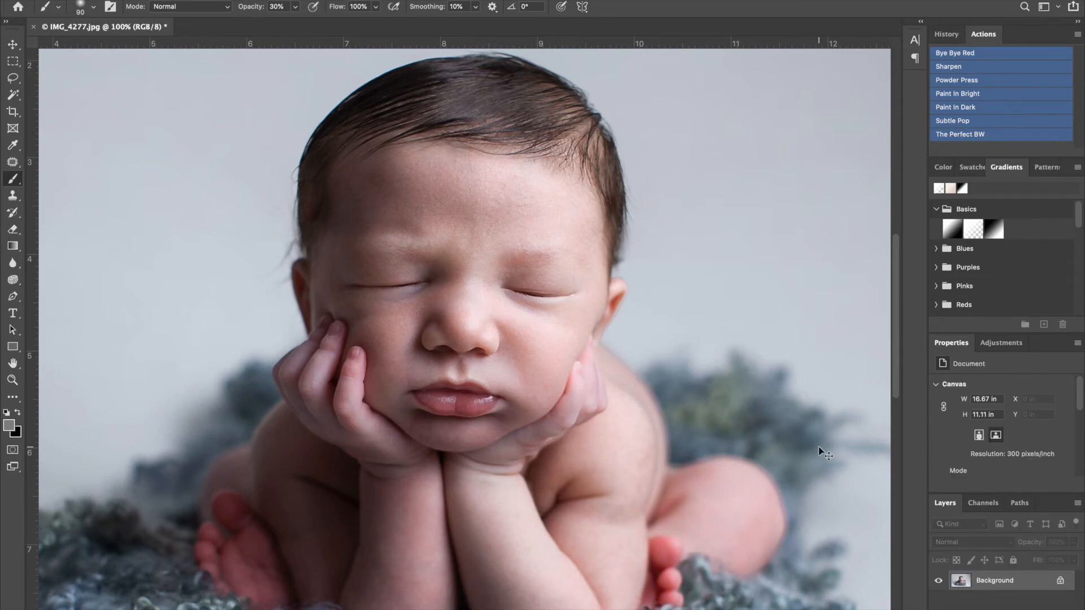
key("ctrl+0")
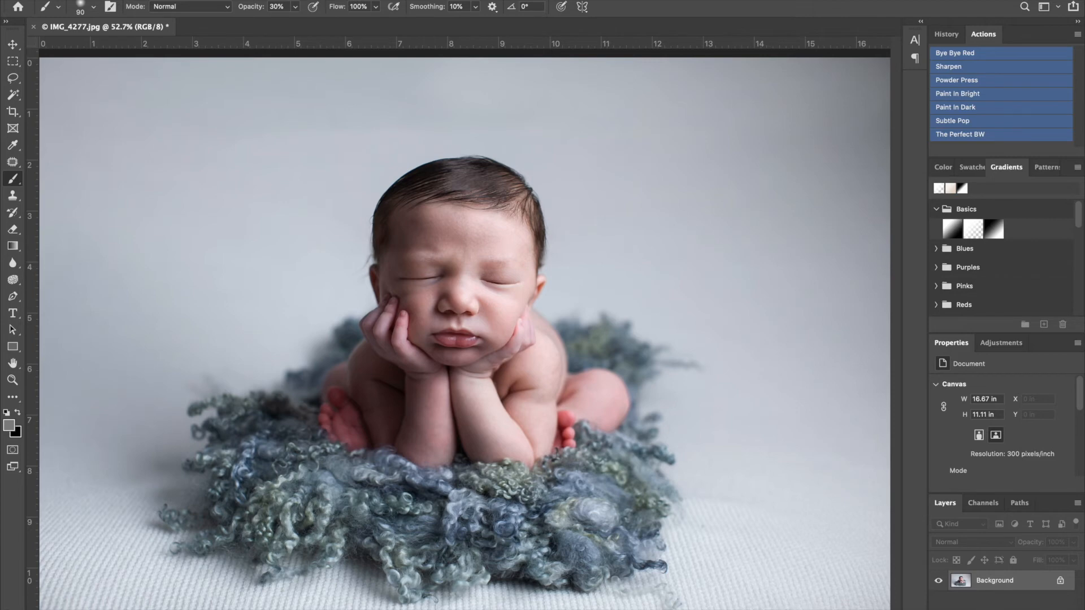
- Duplicate the background layer and use Hue/Saturation on the copy to set the Blues saturation to -100, sampling the backdrop color
key("ctrl+j")
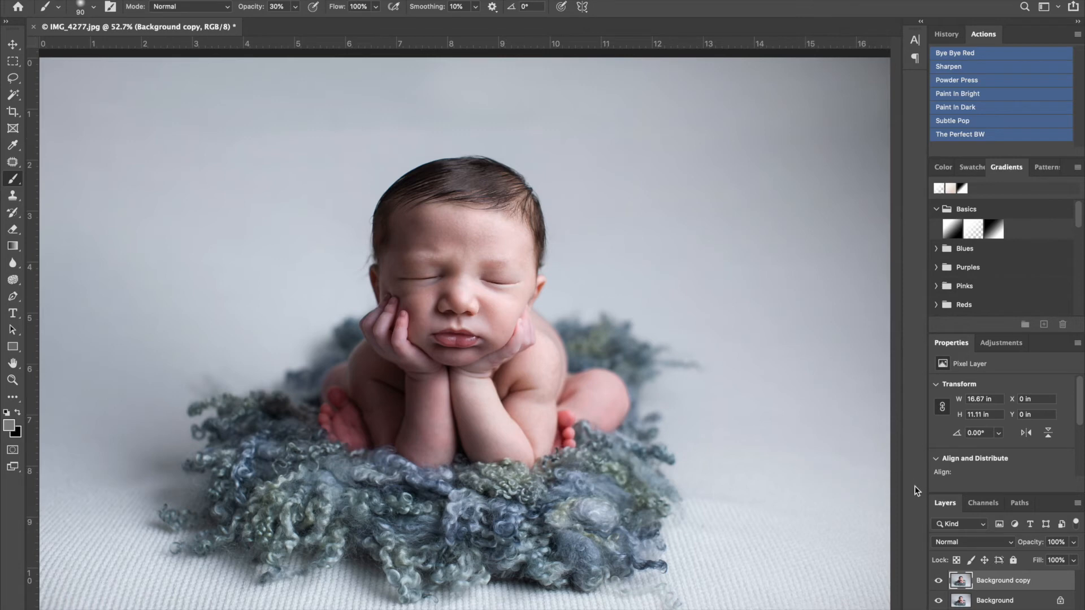
left_click(164, 1)
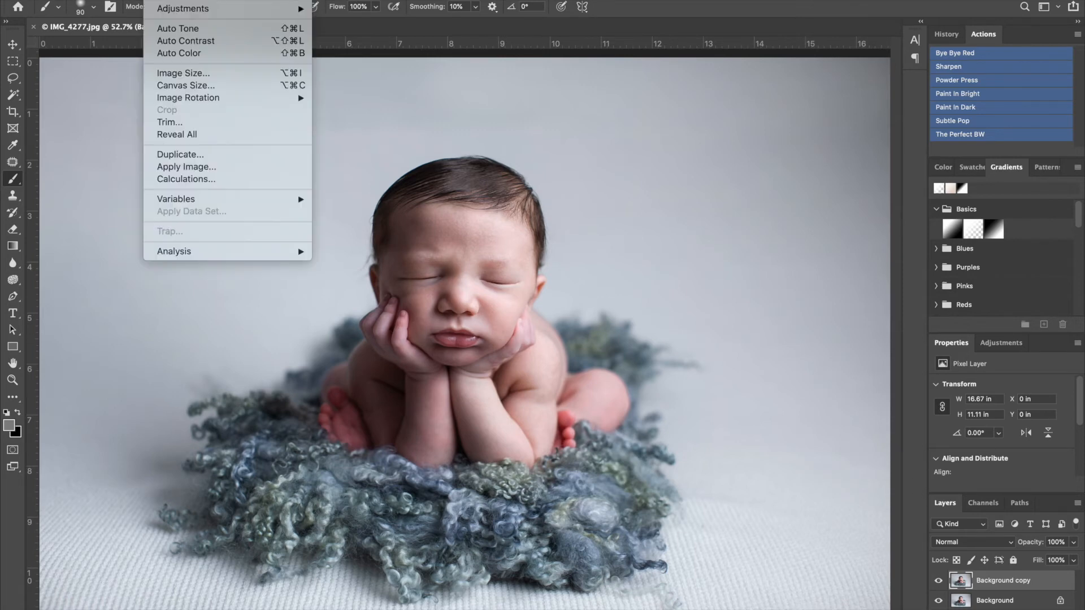
mouse_move(177, 8)
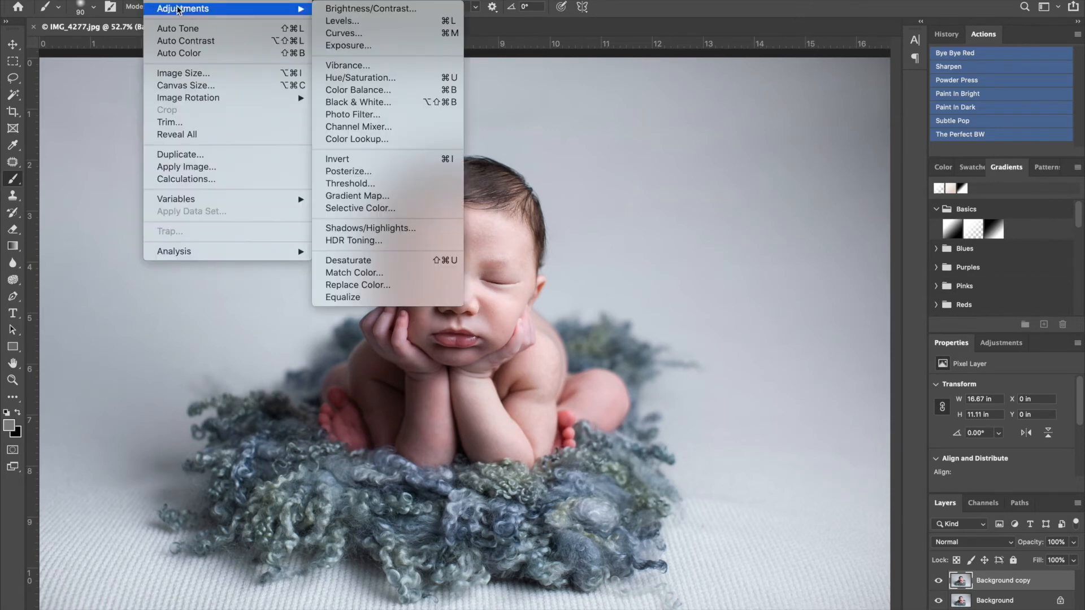
left_click(350, 78)
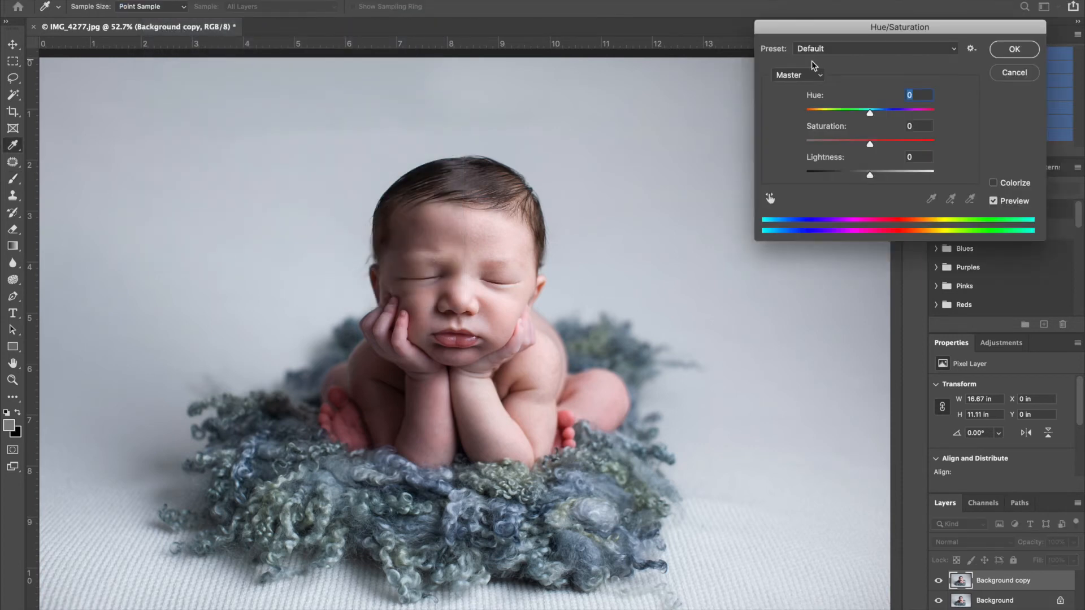
left_click(805, 77)
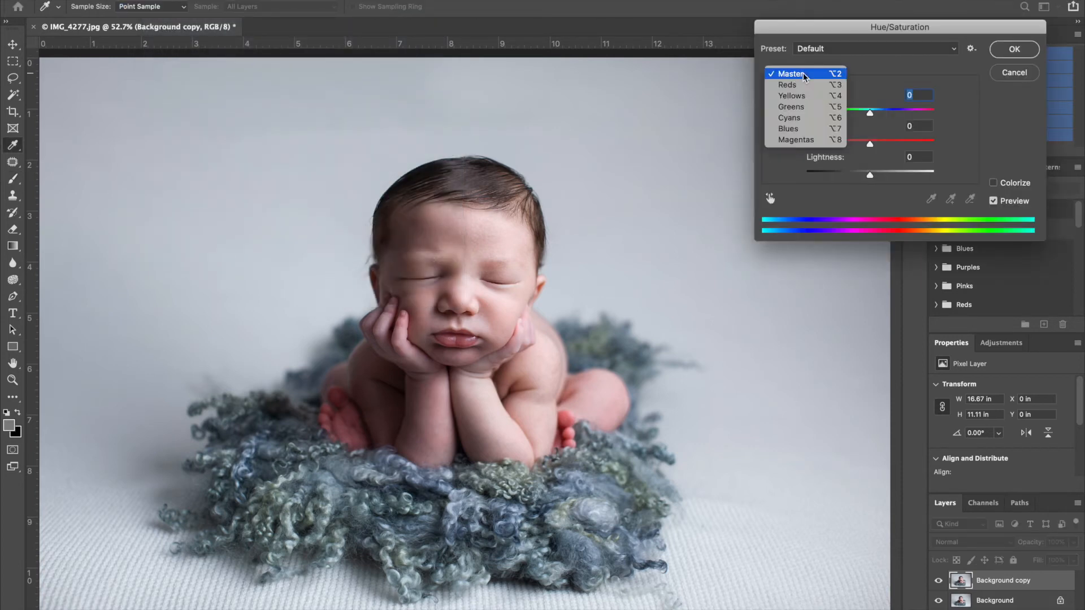
left_click(802, 86)
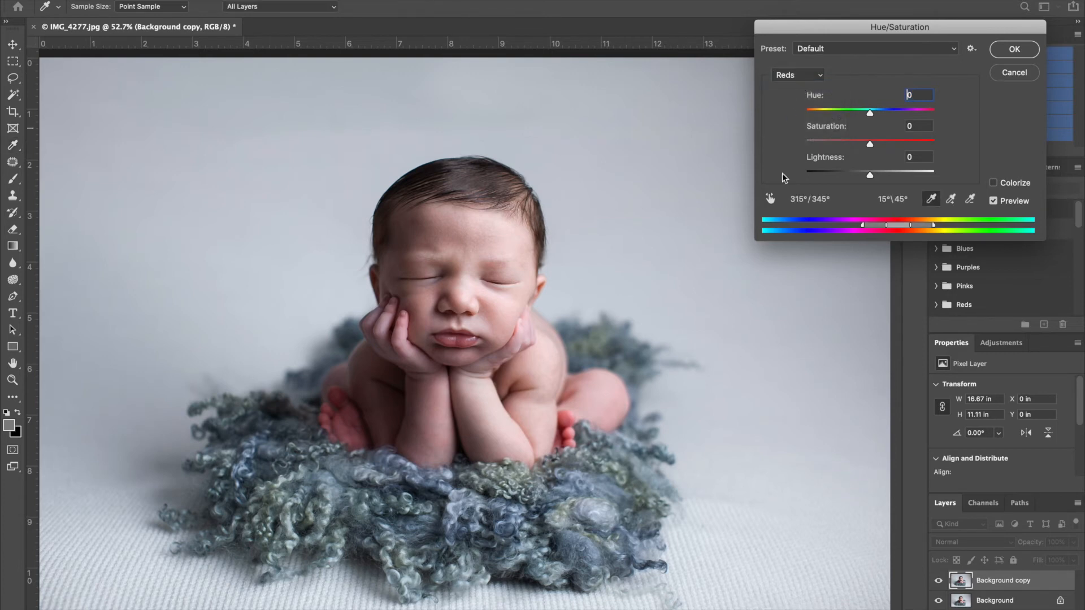
key("alt+7")
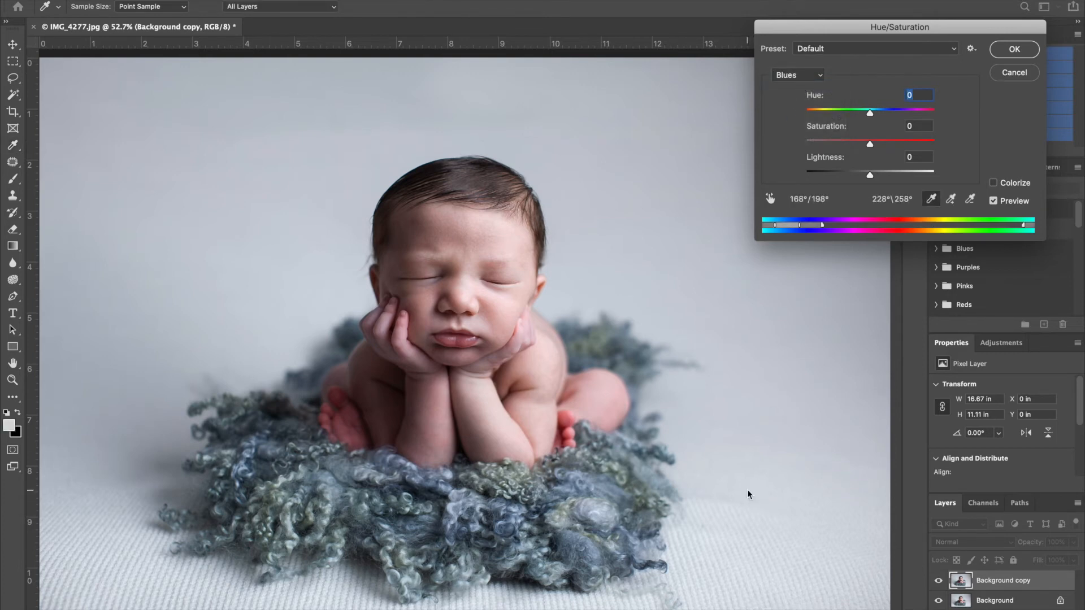
left_click(123, 503)
left_click(175, 591)
left_click(220, 304)
left_click_drag(870, 143, 751, 161)
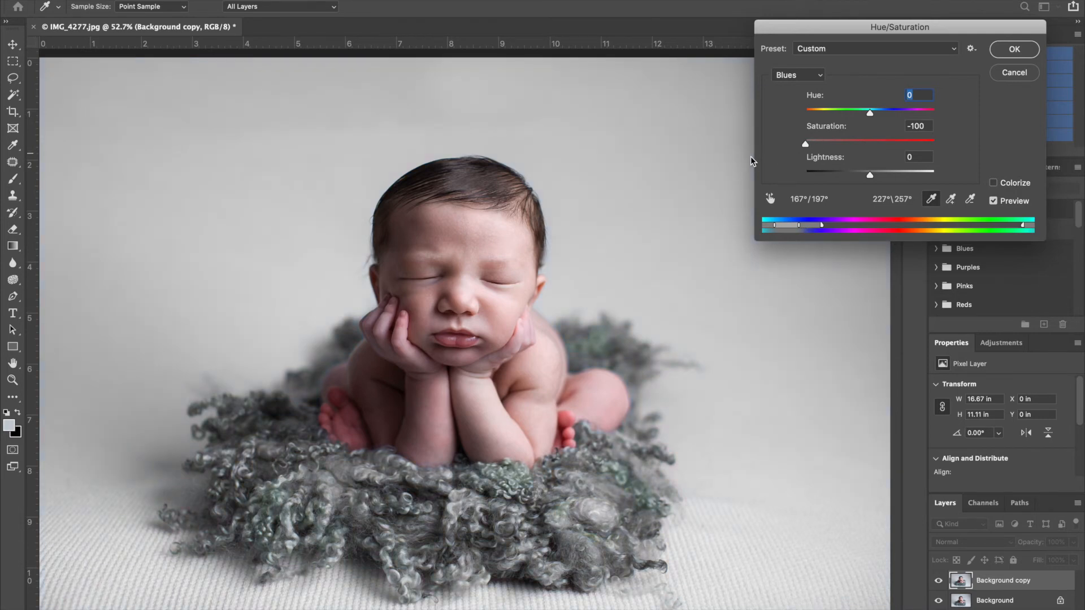
left_click_drag(751, 156, 752, 156)
left_click(1012, 51)
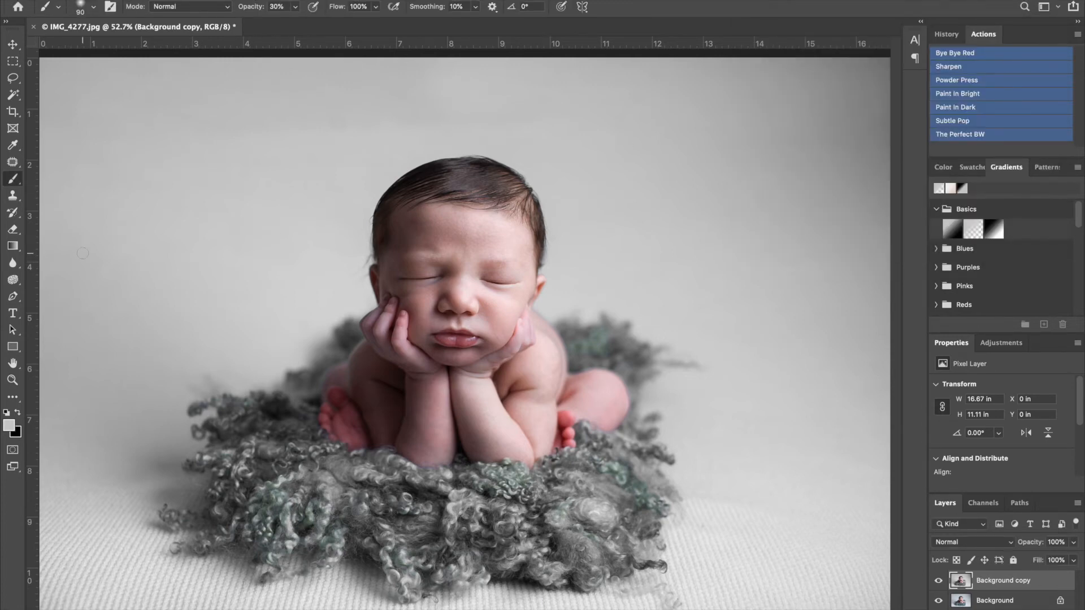
- Erase the desaturated copy over the fur blanket with a 500 px eraser at 100% opacity, and merge it down
left_click(13, 230)
mouse_move(258, 436)
left_mouse_down()
mouse_move(226, 448)
mouse_move(267, 430)
mouse_move(228, 443)
mouse_move(255, 425)
mouse_move(286, 478)
mouse_move(221, 514)
mouse_move(308, 479)
mouse_move(305, 512)
mouse_move(338, 506)
mouse_move(315, 415)
mouse_move(331, 375)
mouse_move(365, 348)
mouse_move(322, 494)
mouse_move(277, 527)
mouse_move(407, 510)
mouse_move(386, 479)
mouse_move(416, 511)
mouse_move(427, 558)
mouse_move(450, 539)
mouse_move(475, 541)
mouse_move(497, 473)
mouse_move(513, 525)
mouse_move(543, 566)
mouse_move(605, 535)
mouse_move(497, 471)
mouse_move(579, 477)
mouse_move(618, 518)
mouse_move(626, 464)
mouse_move(595, 389)
mouse_move(609, 349)
mouse_move(590, 345)
mouse_move(572, 360)
mouse_move(616, 372)
mouse_move(623, 386)
mouse_move(594, 438)
mouse_move(591, 511)
mouse_move(421, 558)
left_mouse_up()
key("0")
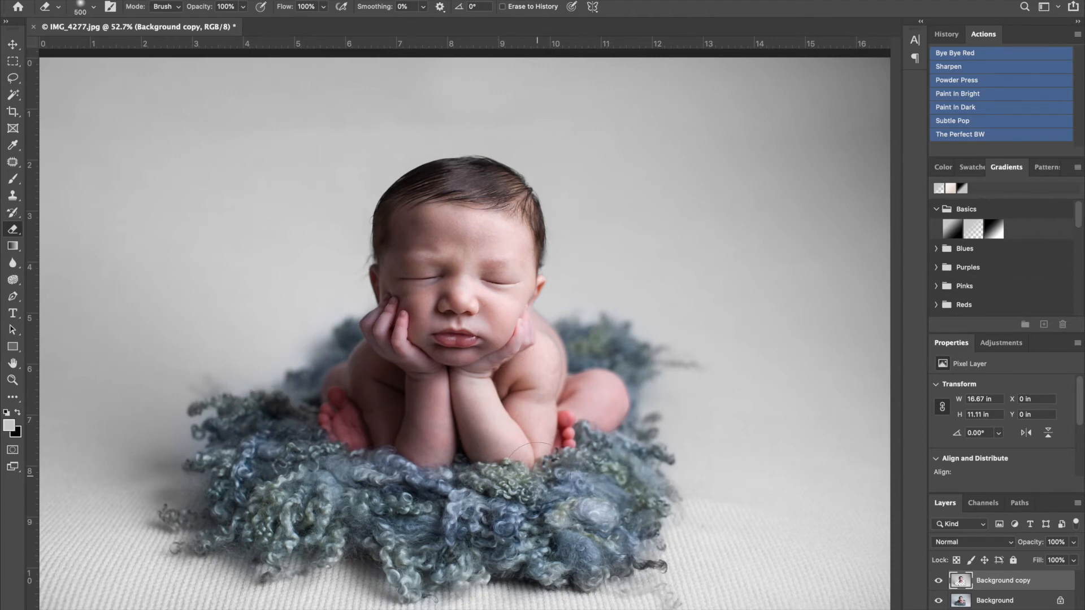
key("super+e")
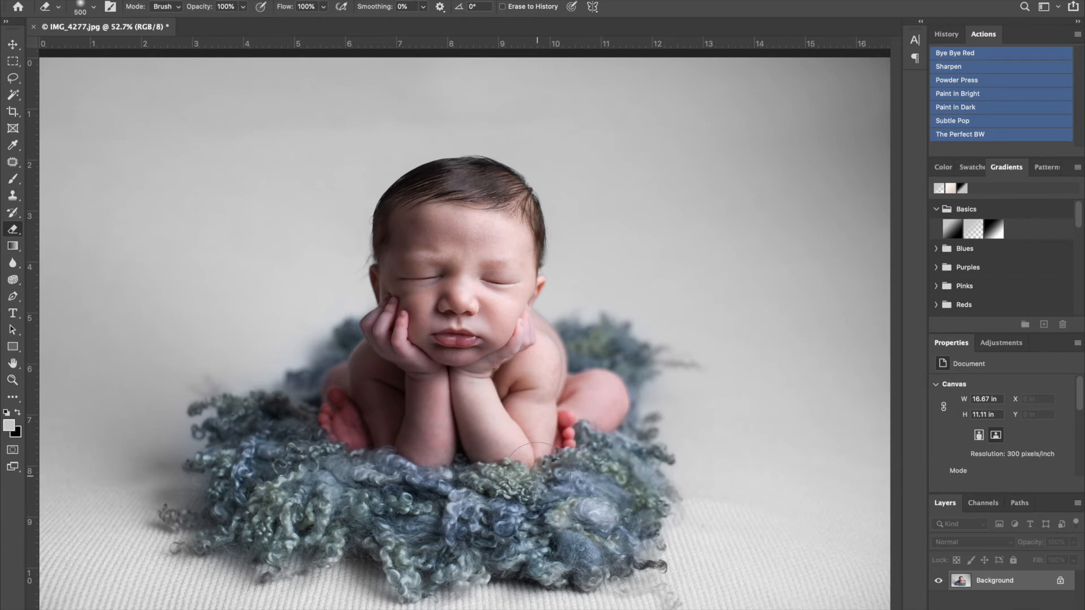
- Run the Powder Press action and continue through its instructions
left_click(981, 79)
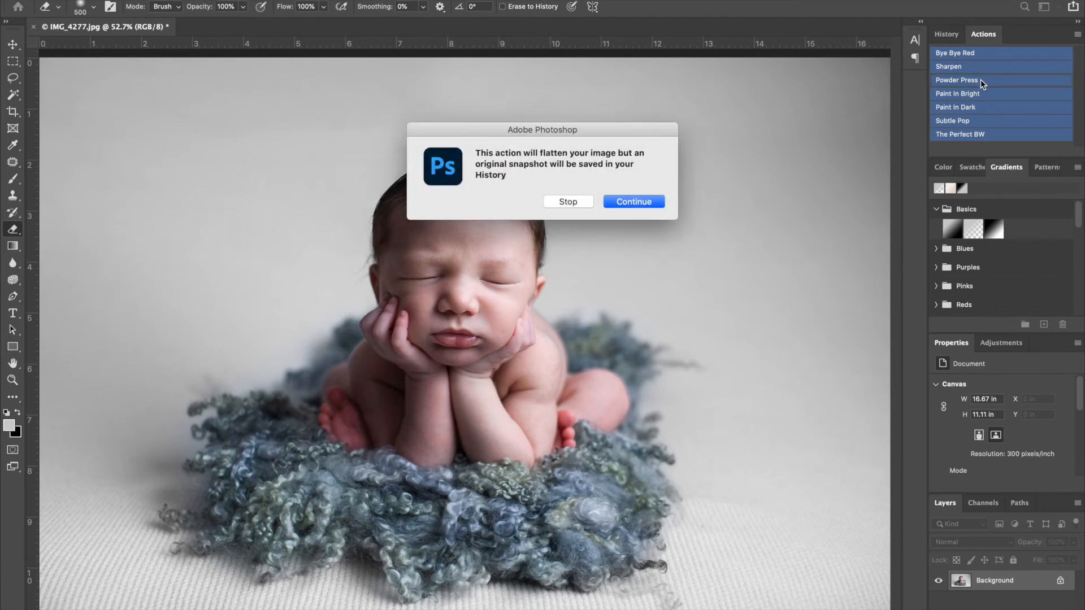
left_click(636, 202)
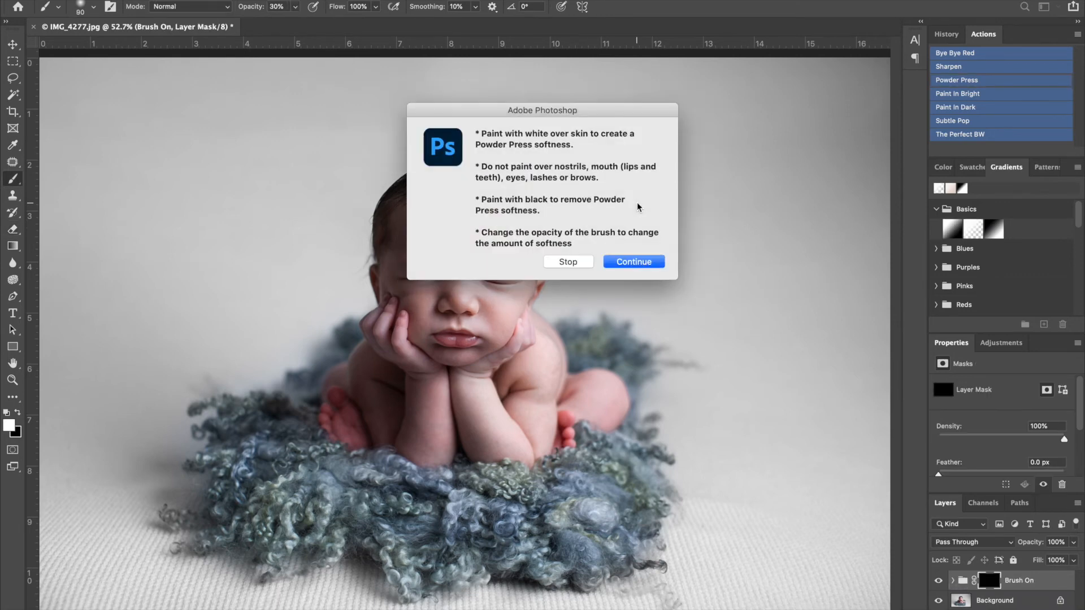
left_click(626, 261)
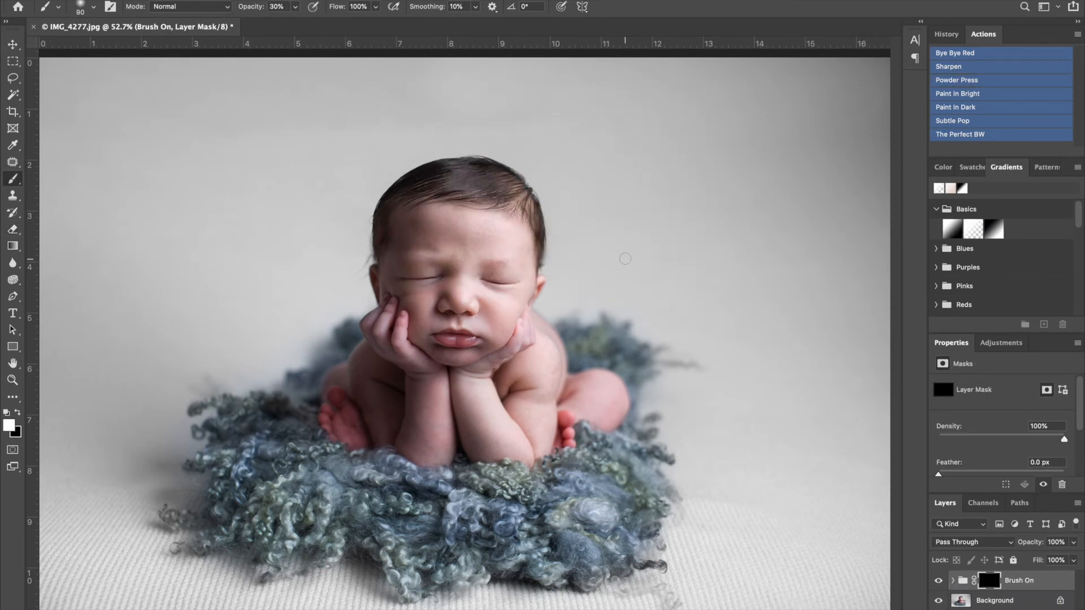
- Paint Powder Press softness over the baby's facial skin and hands in white at 30% opacity, enlarging the brush to 250 px
key("ctrl+plus")
key("ctrl+plus")
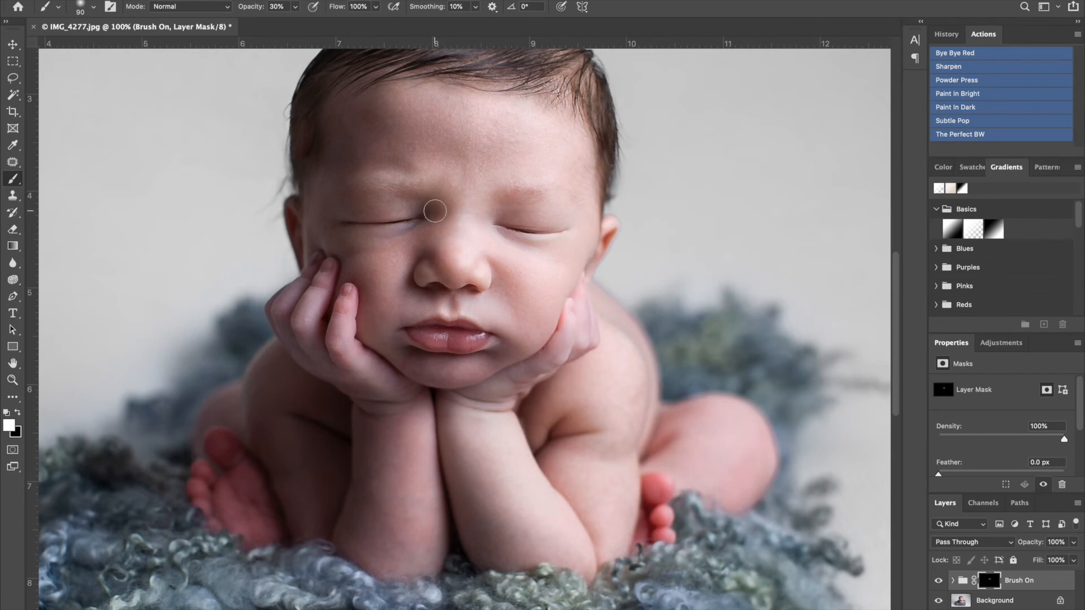
key("bracketleft")
key("bracketleft")
key("bracketright")
key("bracketright")
key("bracketright")
key("bracketright")
key("bracketright")
key("bracketright")
key("bracketright")
key("bracketright")
mouse_move(326, 279)
left_mouse_down()
mouse_move(300, 247)
mouse_move(330, 365)
mouse_move(419, 442)
mouse_move(411, 517)
mouse_move(306, 383)
mouse_move(288, 378)
mouse_move(326, 488)
mouse_move(508, 530)
mouse_move(516, 504)
mouse_move(497, 468)
mouse_move(550, 473)
mouse_move(573, 522)
mouse_move(592, 527)
mouse_move(705, 489)
mouse_move(734, 446)
mouse_move(608, 429)
mouse_move(575, 363)
mouse_move(585, 303)
left_mouse_up()
- Compare the skin softening with the Brush On group off and on, and merge the visible layers
left_click(938, 582)
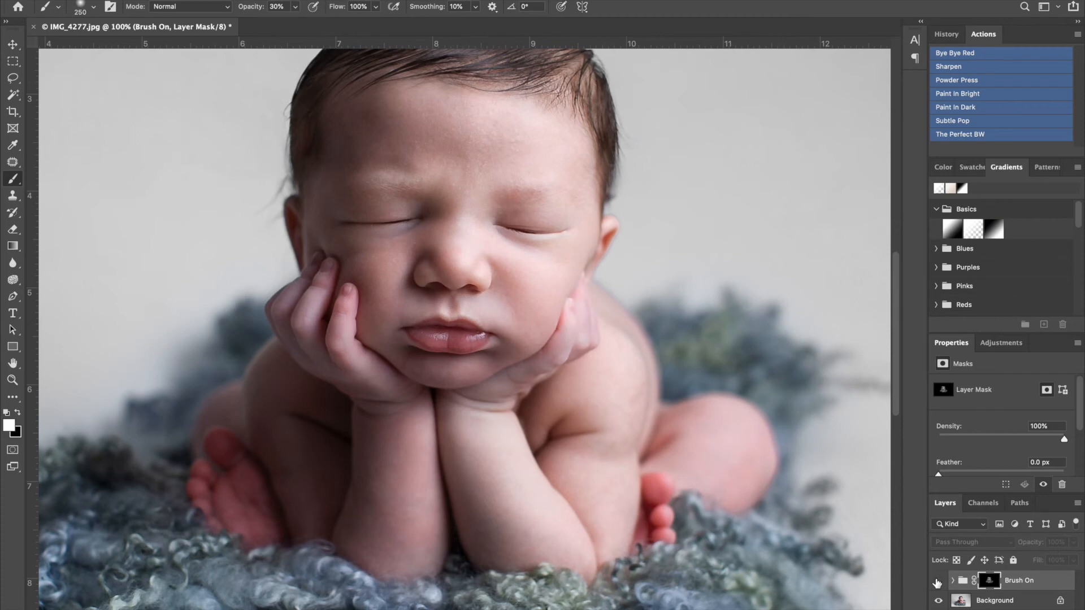
left_click(938, 582)
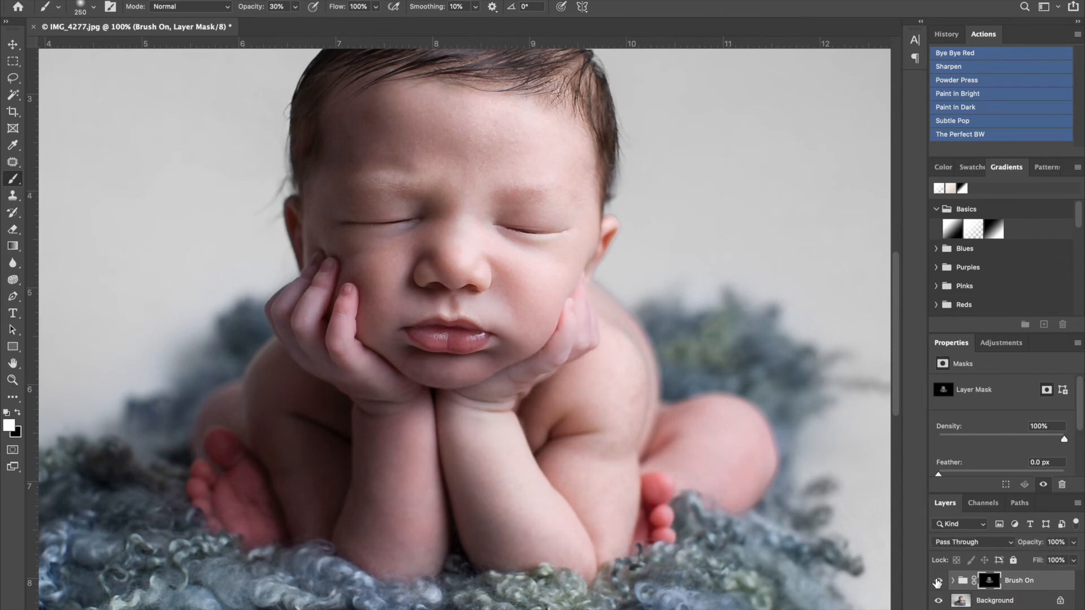
left_click(937, 583)
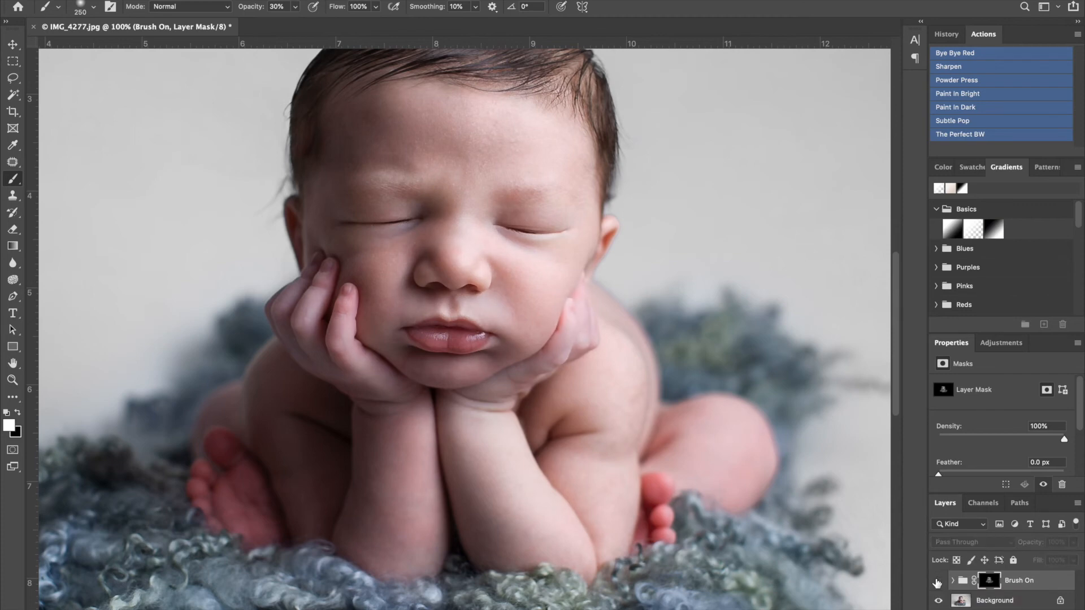
left_click(937, 583)
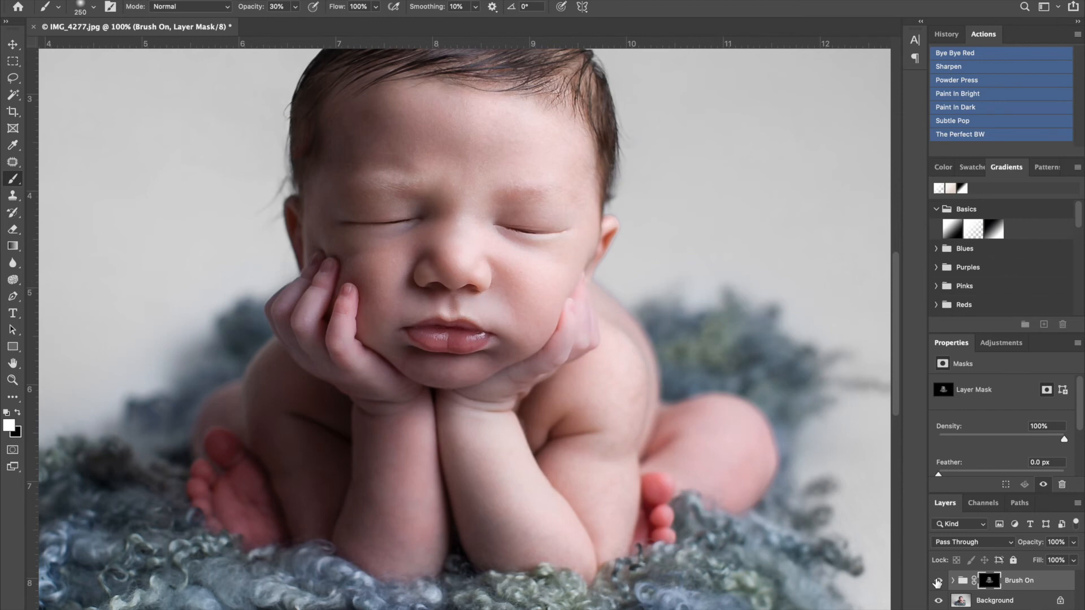
key("super+shift+e")
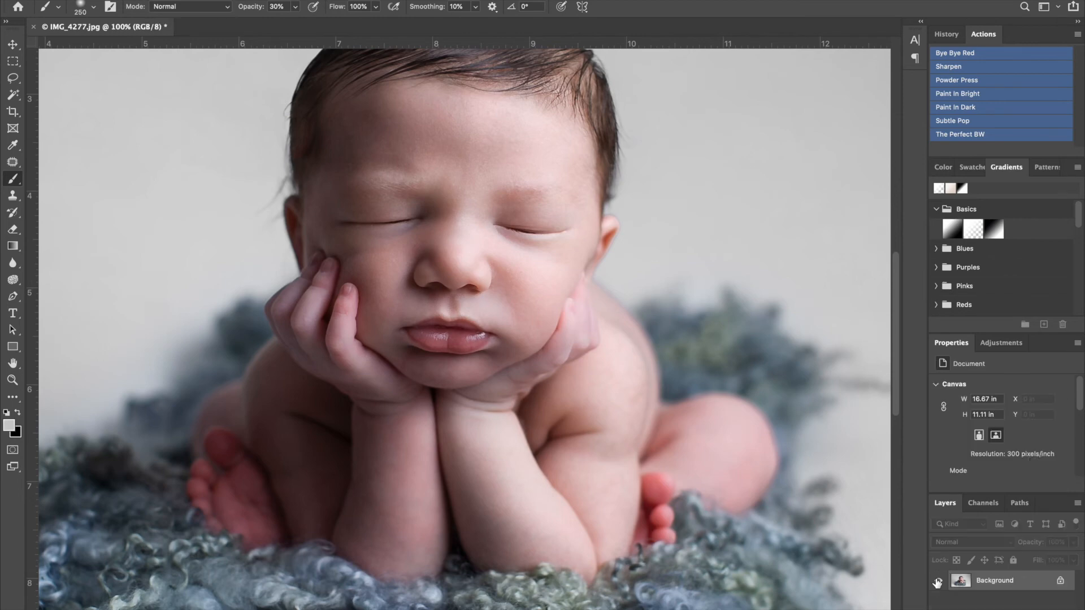
- Shift the image's colors slightly from magenta toward green with Color Balance, including the shadows
key("super+0")
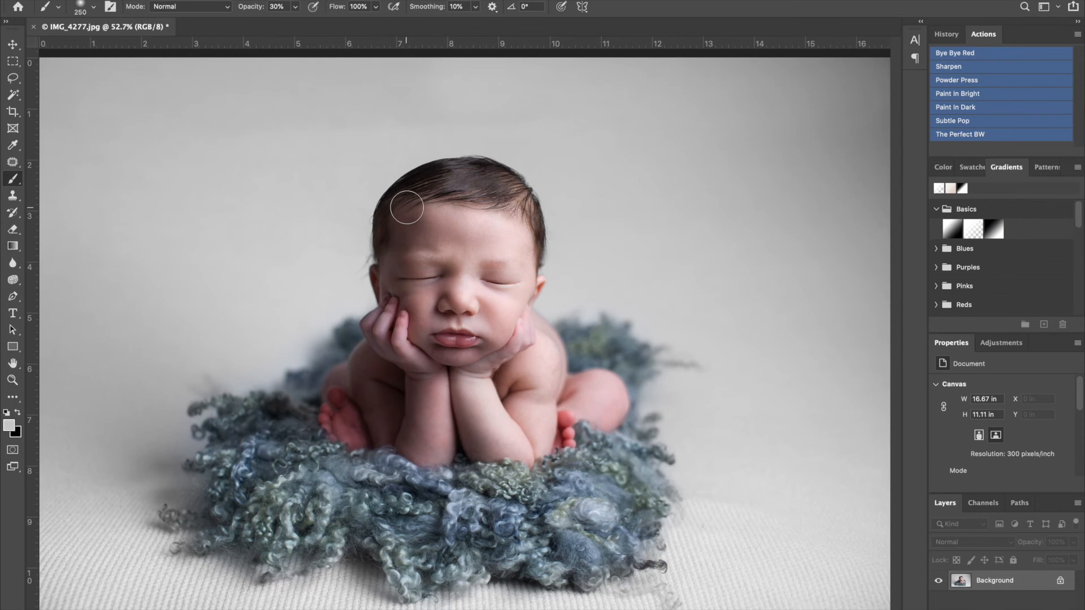
left_click(164, 1)
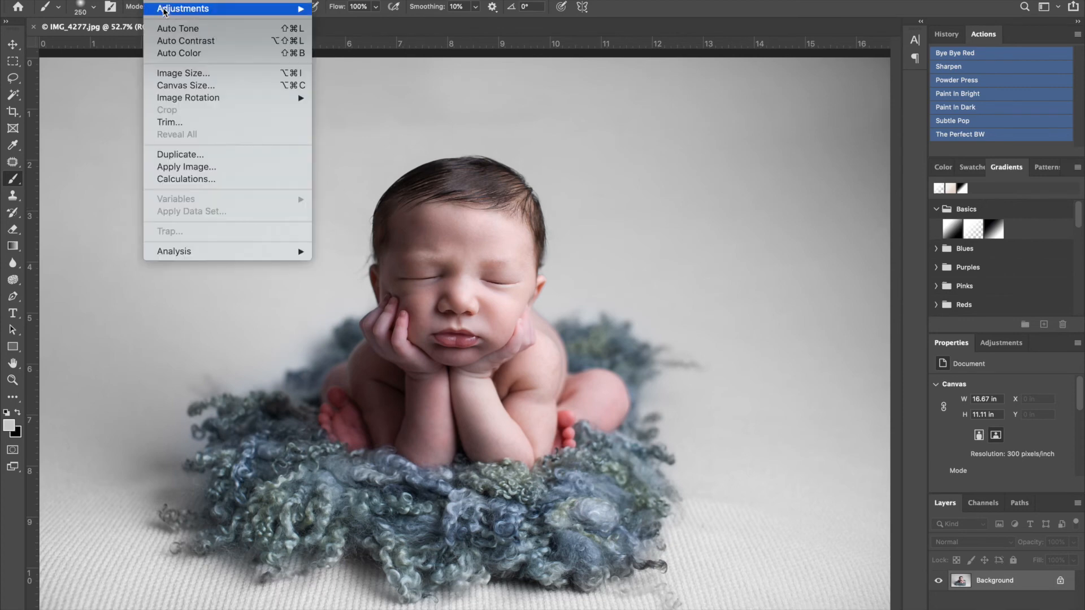
mouse_move(165, 12)
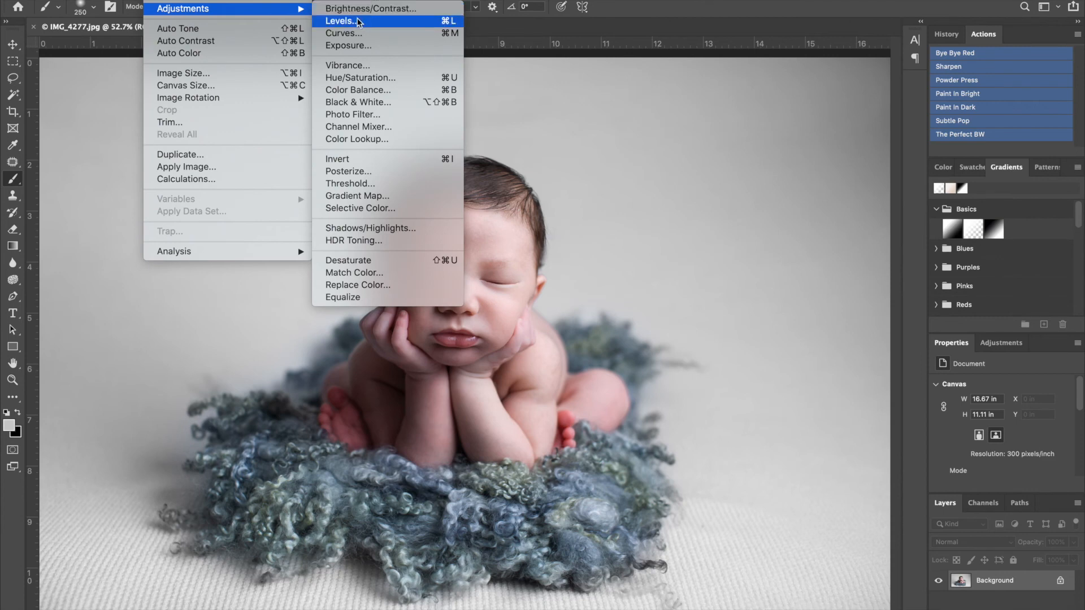
left_click(364, 91)
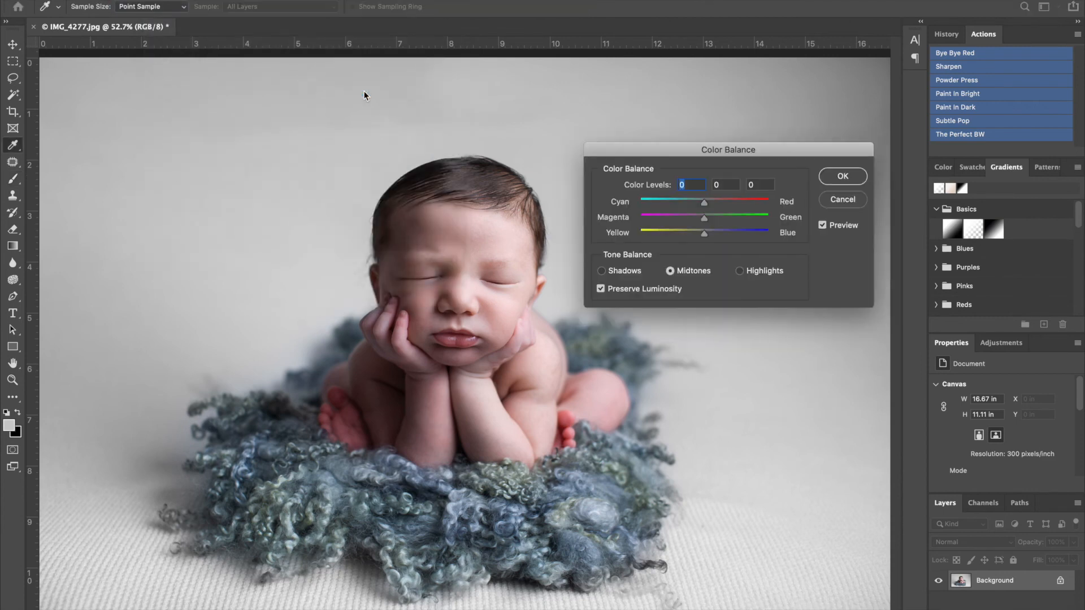
left_click(617, 276)
left_click_drag(705, 219, 708, 219)
left_click(709, 218)
left_click(840, 177)
key("b")
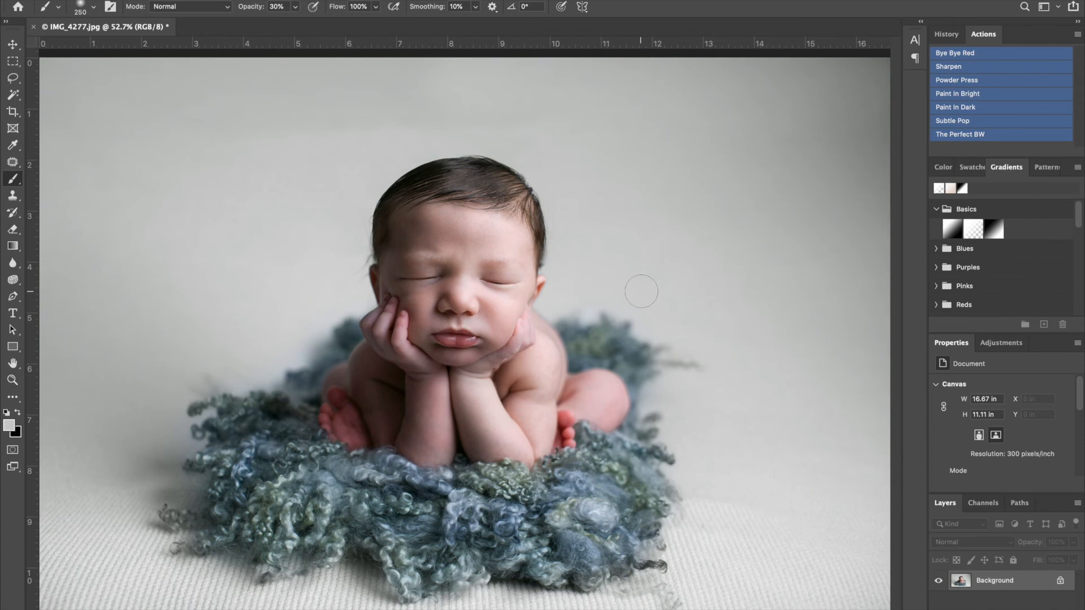
- Crop the image tighter around the baby and blanket at 16.667 x 11.11 in and 300 px/in
key("c")
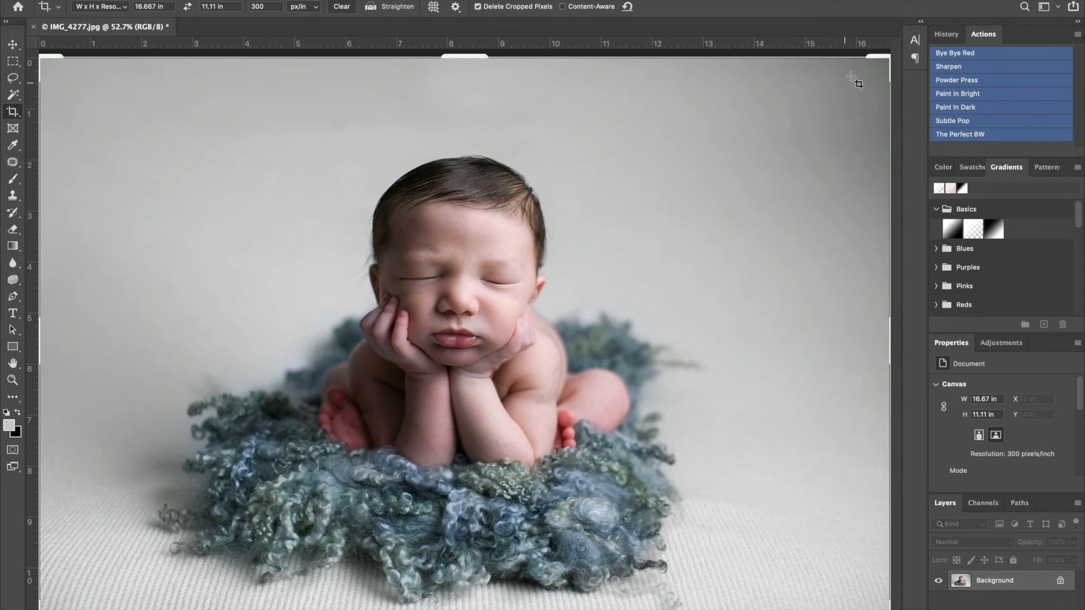
left_click_drag(886, 58, 857, 80)
left_click_drag(72, 598, 84, 593)
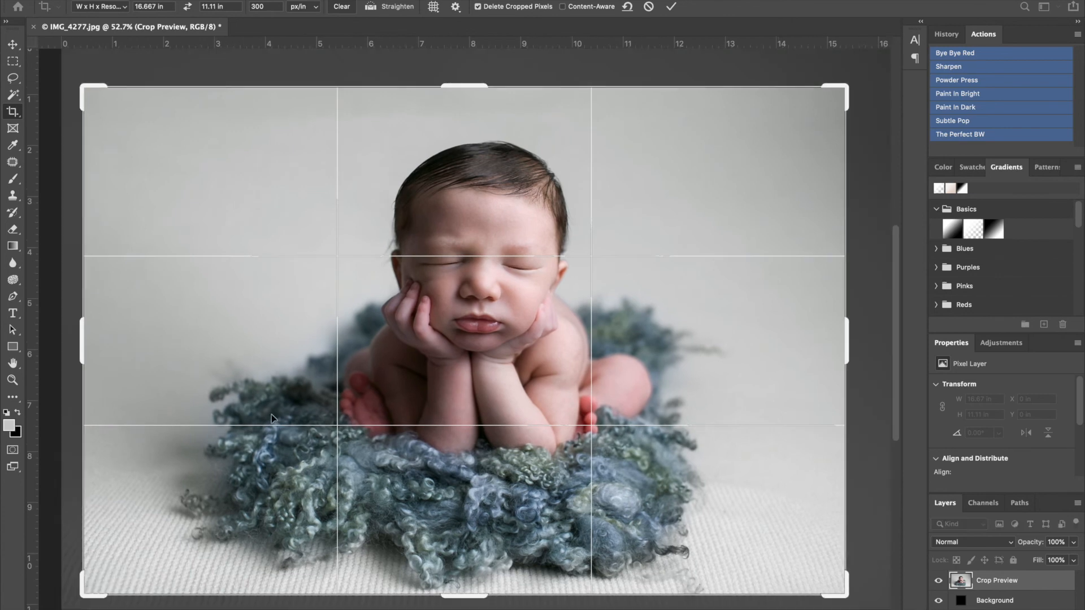
left_click_drag(88, 89, 97, 92)
left_click_drag(493, 283, 488, 286)
key("Return")
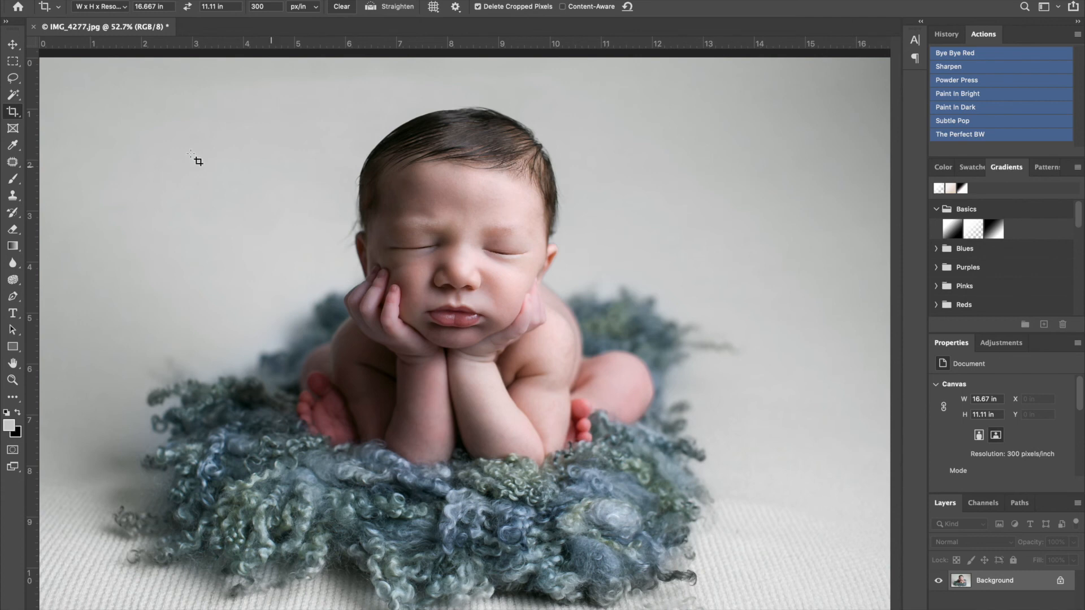
- Set the Lasso feather to 250 px and draw a loose selection around the baby and the fur blanket
left_click(13, 79)
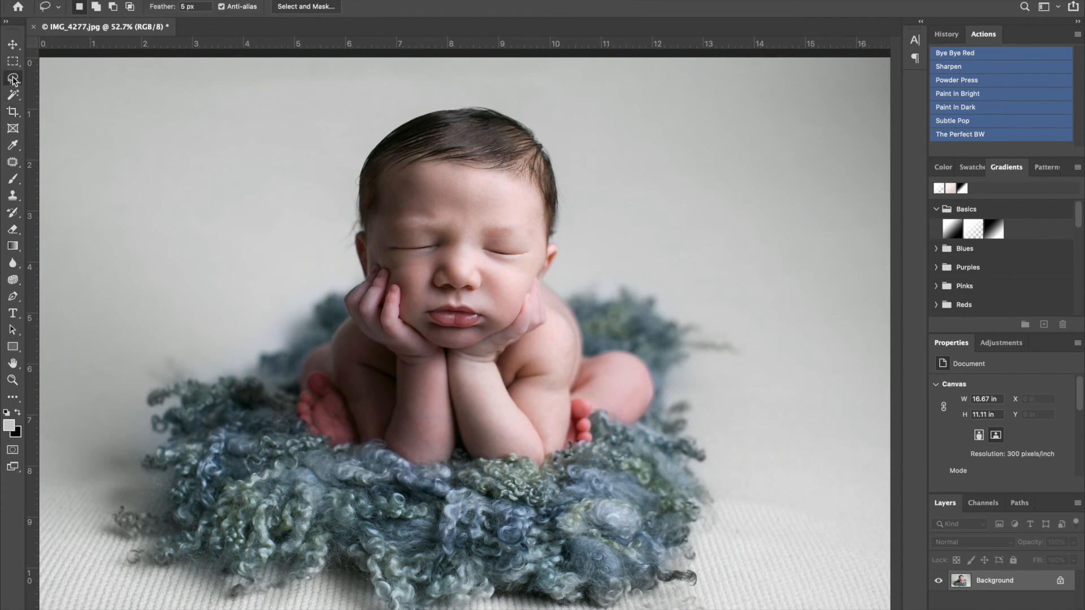
left_click(185, 11)
type("250")
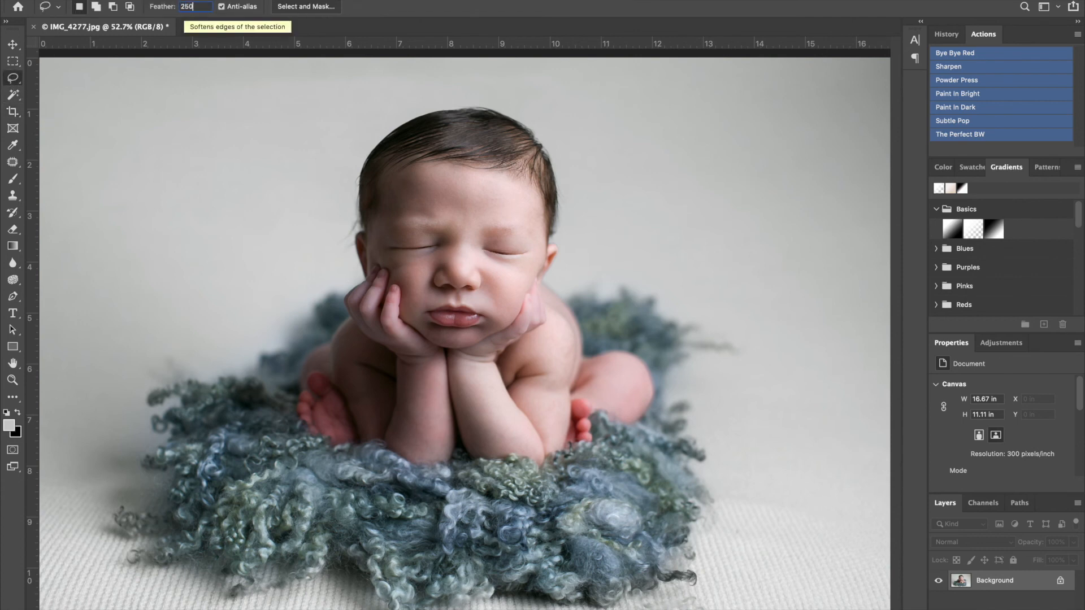
key("Return")
mouse_move(143, 311)
left_mouse_down()
mouse_move(265, 127)
mouse_move(286, 115)
mouse_move(422, 68)
mouse_move(451, 87)
mouse_move(622, 93)
mouse_move(736, 209)
mouse_move(818, 441)
mouse_move(762, 529)
mouse_move(694, 597)
mouse_move(332, 607)
mouse_move(193, 573)
mouse_move(141, 590)
mouse_move(118, 540)
mouse_move(115, 407)
left_mouse_up()
left_click_drag(139, 320, 138, 317)
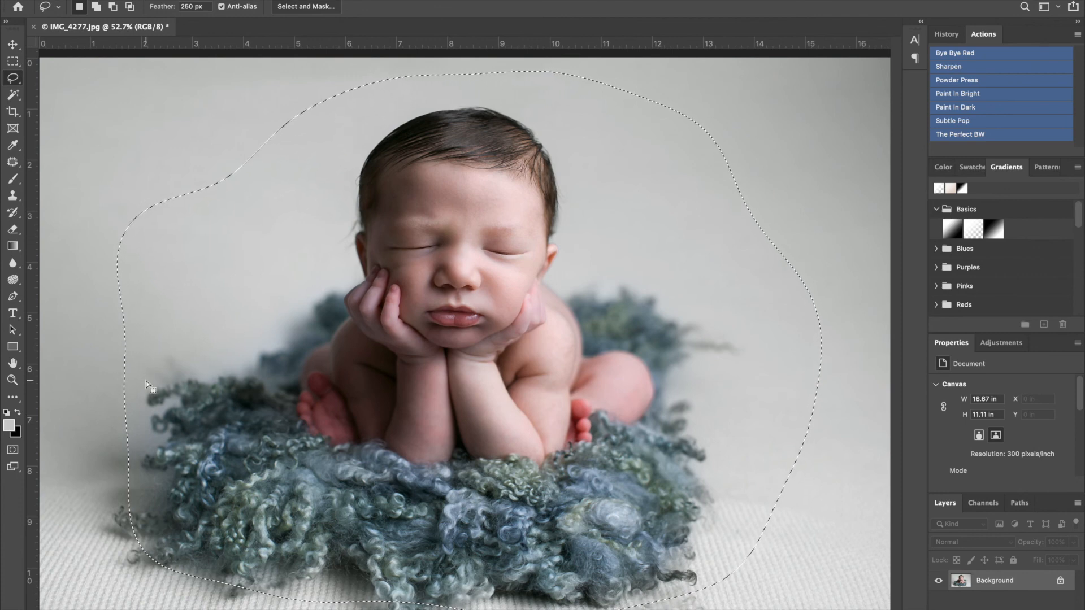
- Invert the selection, then copy and paste the surrounding backdrop onto a new layer
key("super+shift+i")
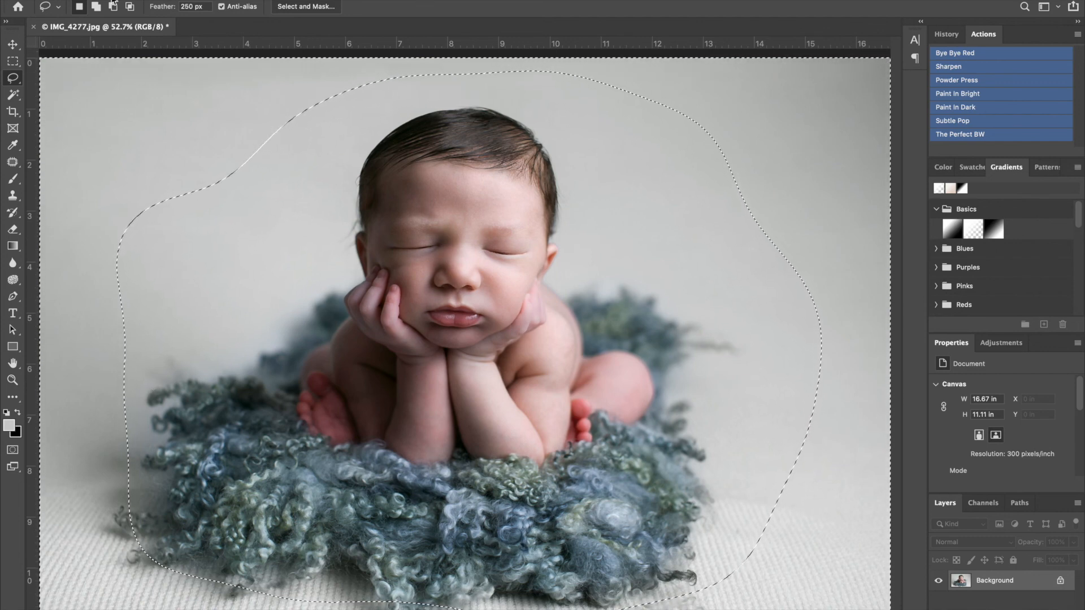
left_click(128, 0)
left_click(145, 65)
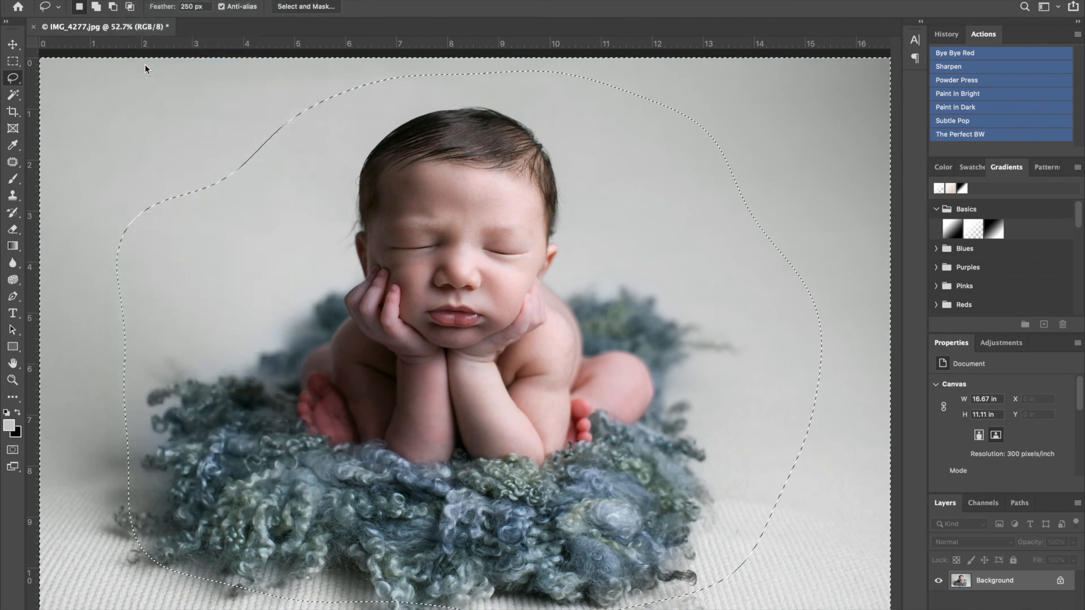
left_click(129, 0)
left_click(136, 89)
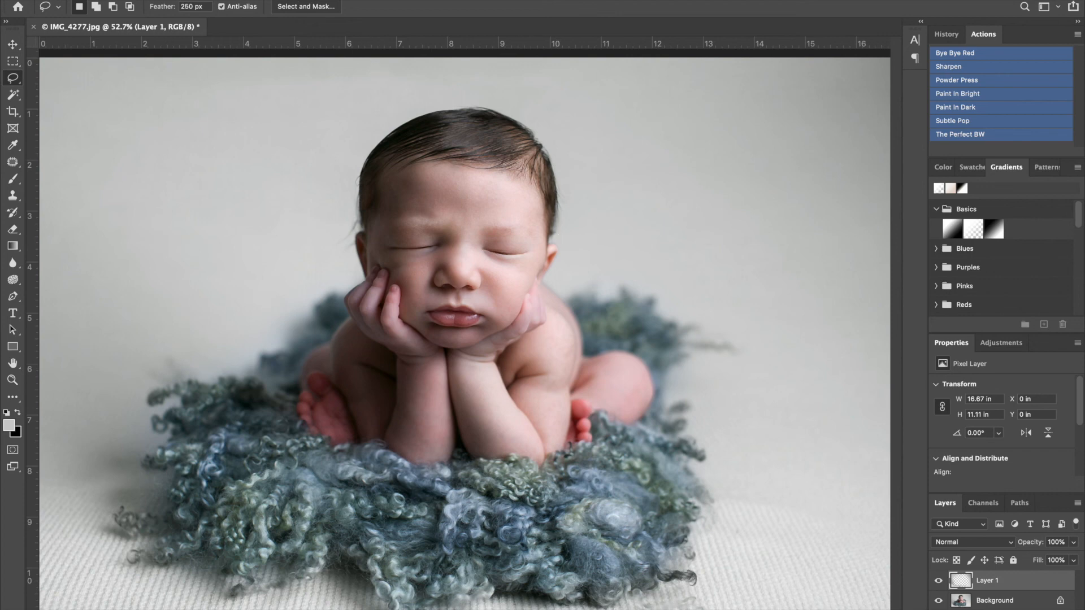
- Blur the copied backdrop layer using Gaussian Blur with a radius of 247.5 pixels
left_click(301, 1)
mouse_move(318, 129)
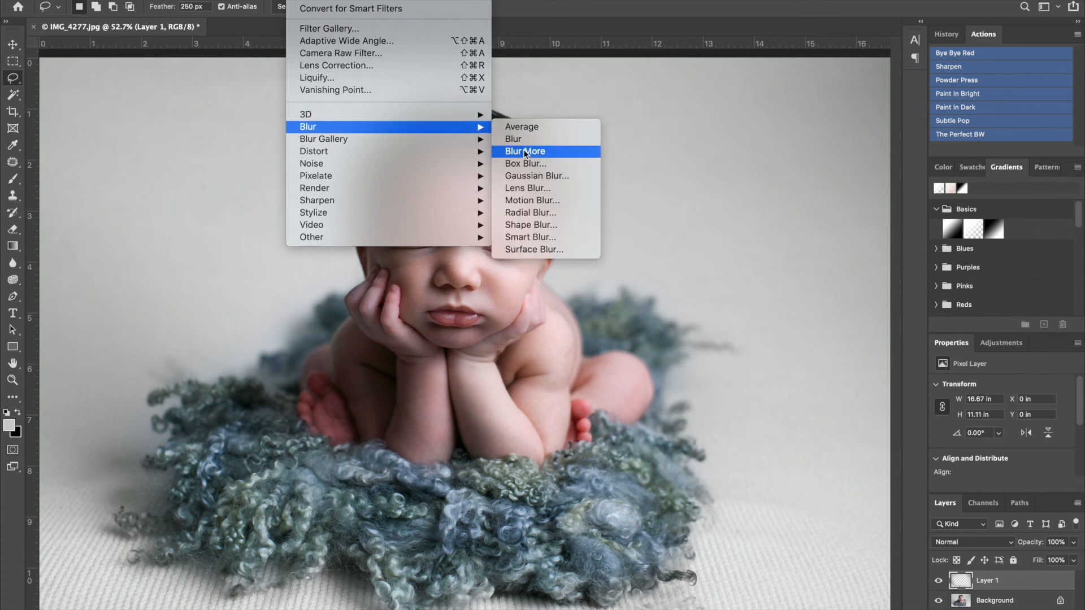
left_click(536, 175)
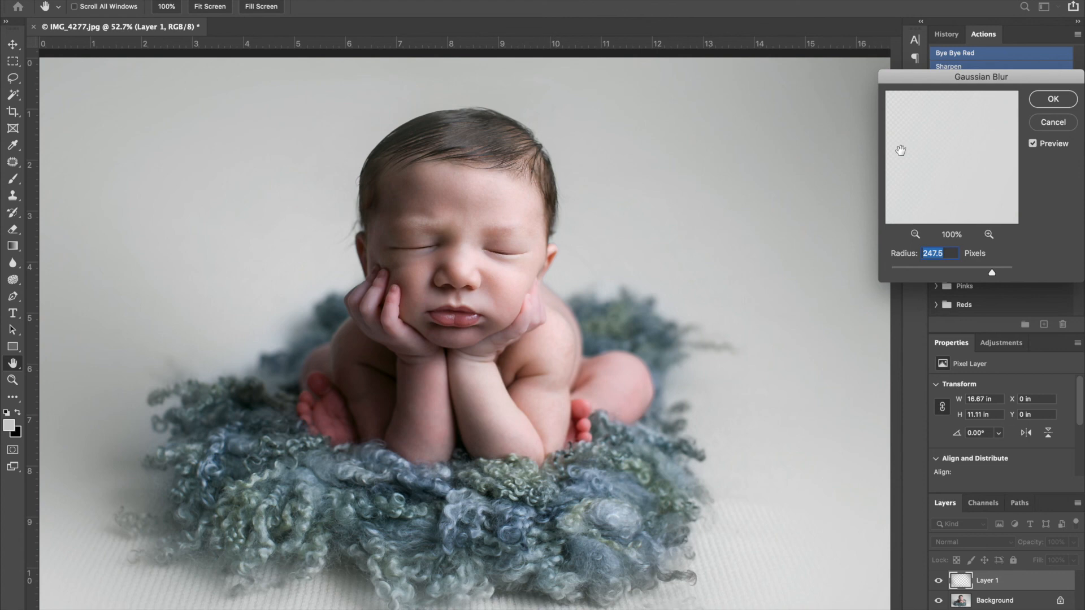
left_click(1053, 100)
key("l")
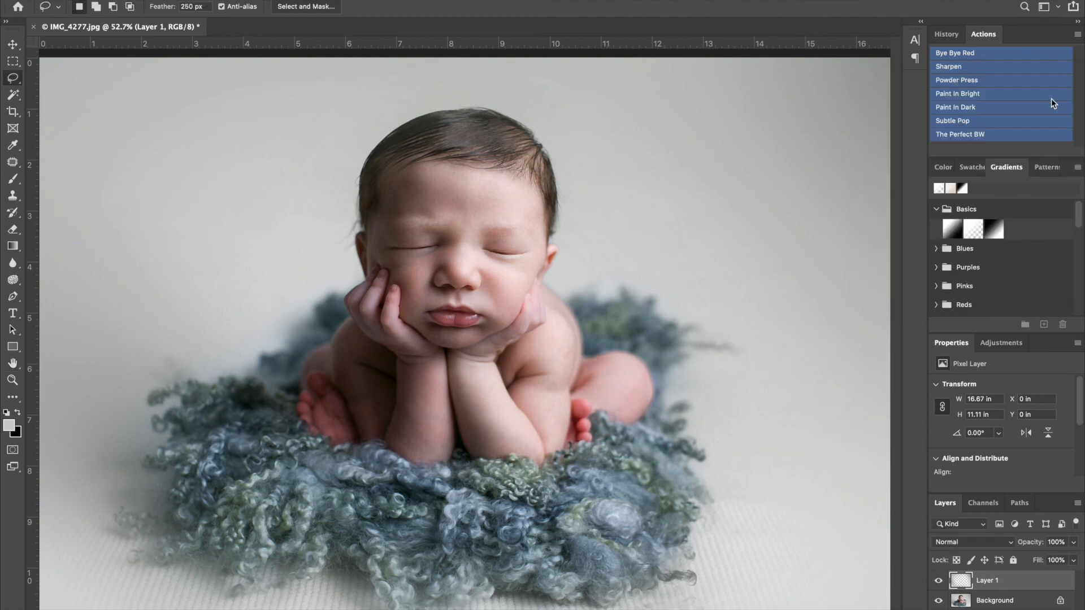
- Compare the image with and without the blurred backdrop layer, and merge that layer into the background
left_click(938, 582)
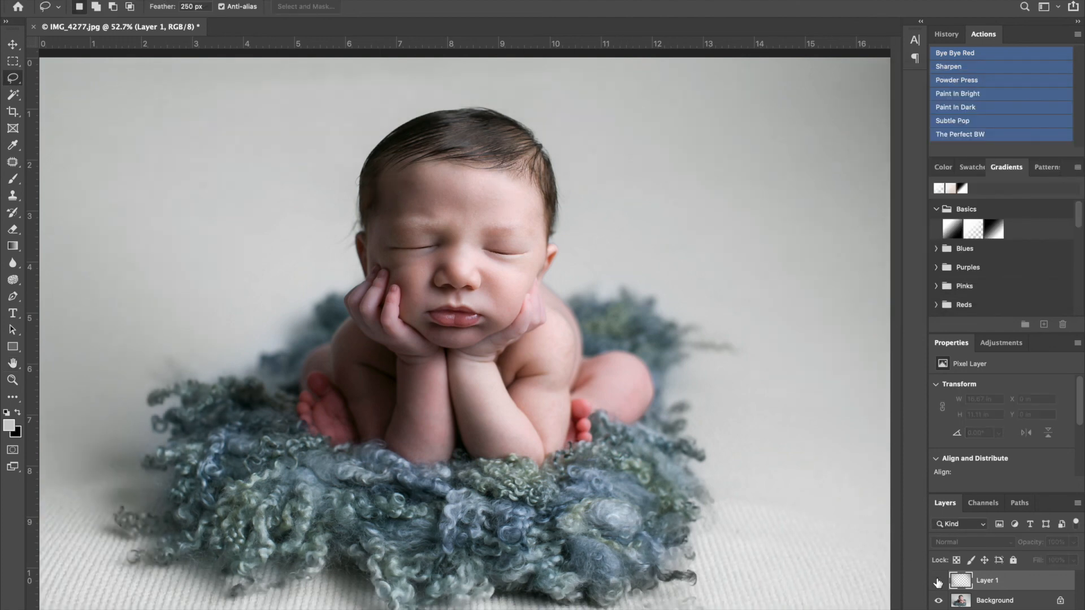
left_click(938, 582)
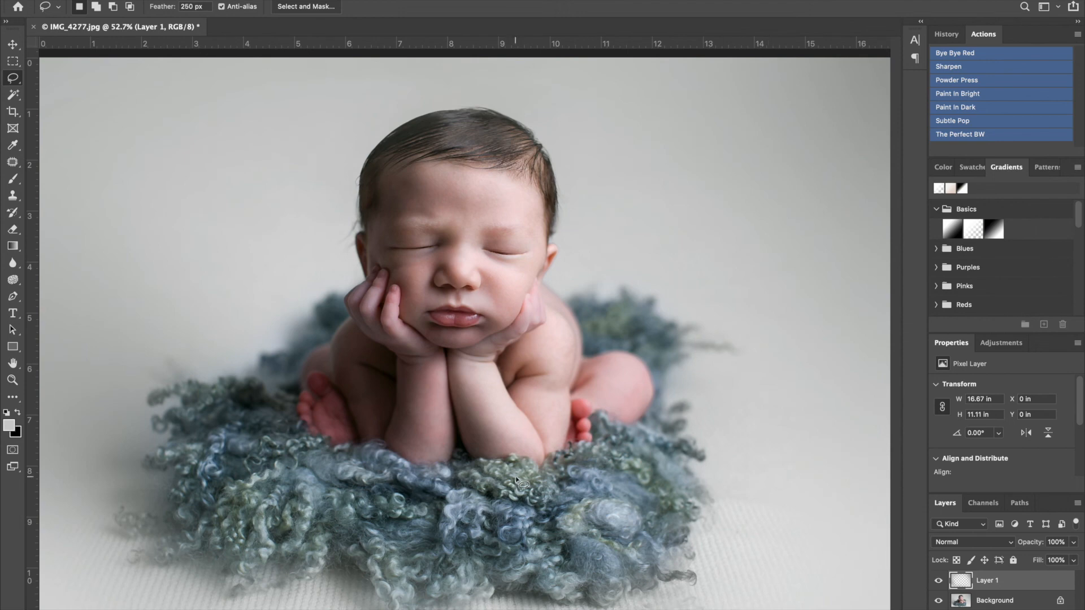
left_click(14, 232)
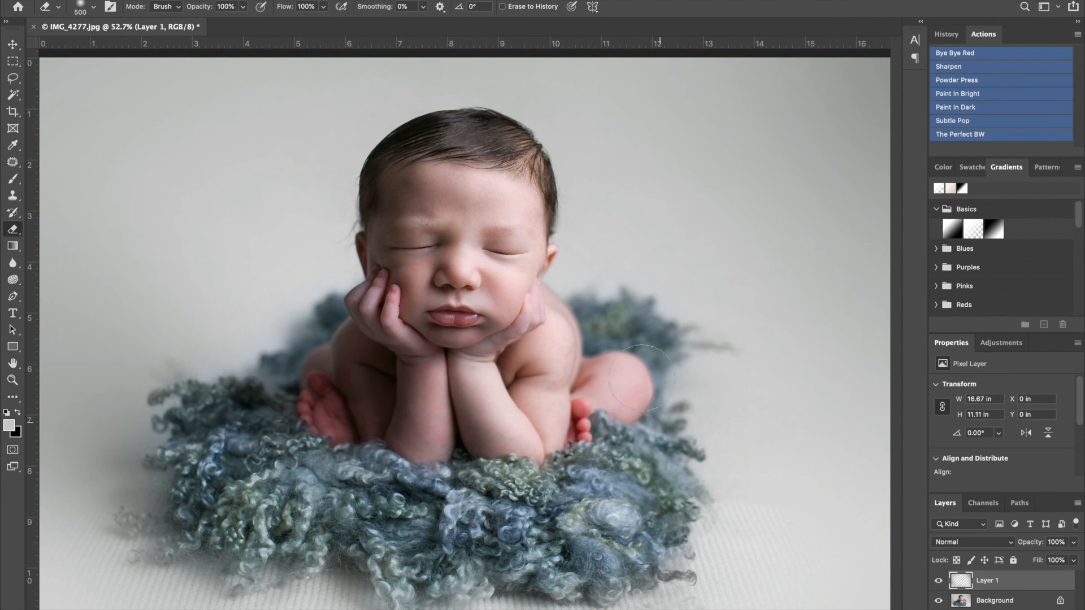
key("super+e")
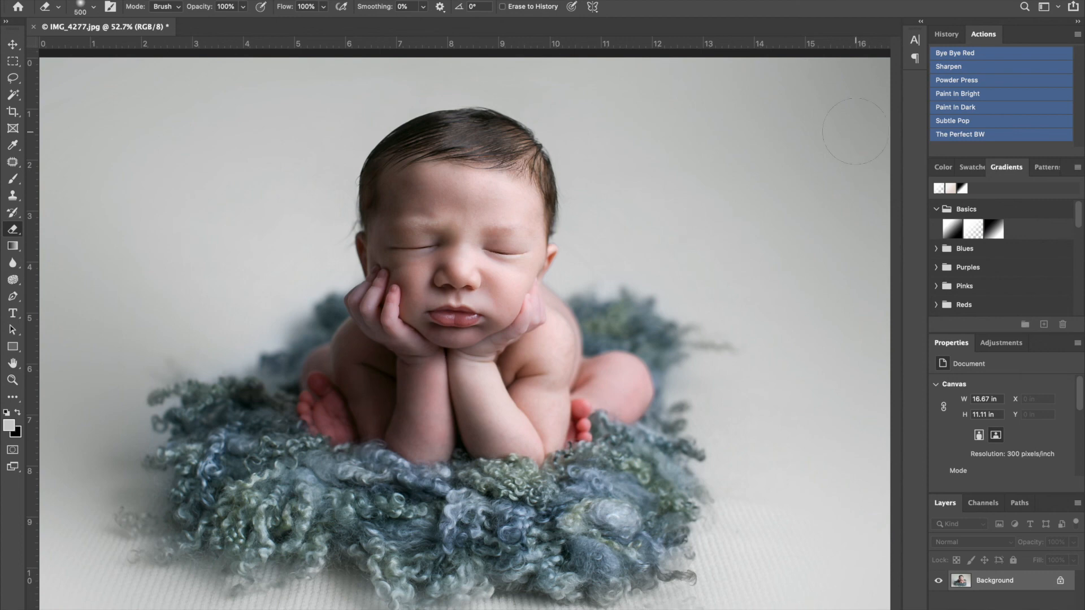
- Run the Subtle Pop action through to completion and expand its group to reach the Brighten Pop adjustment layer
left_click(944, 121)
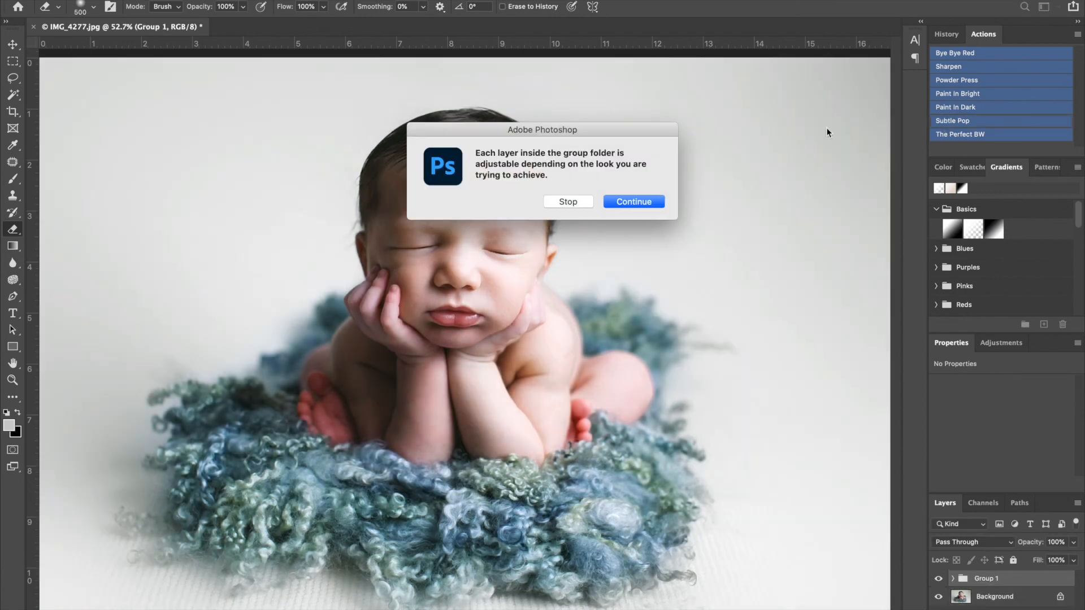
left_click(645, 202)
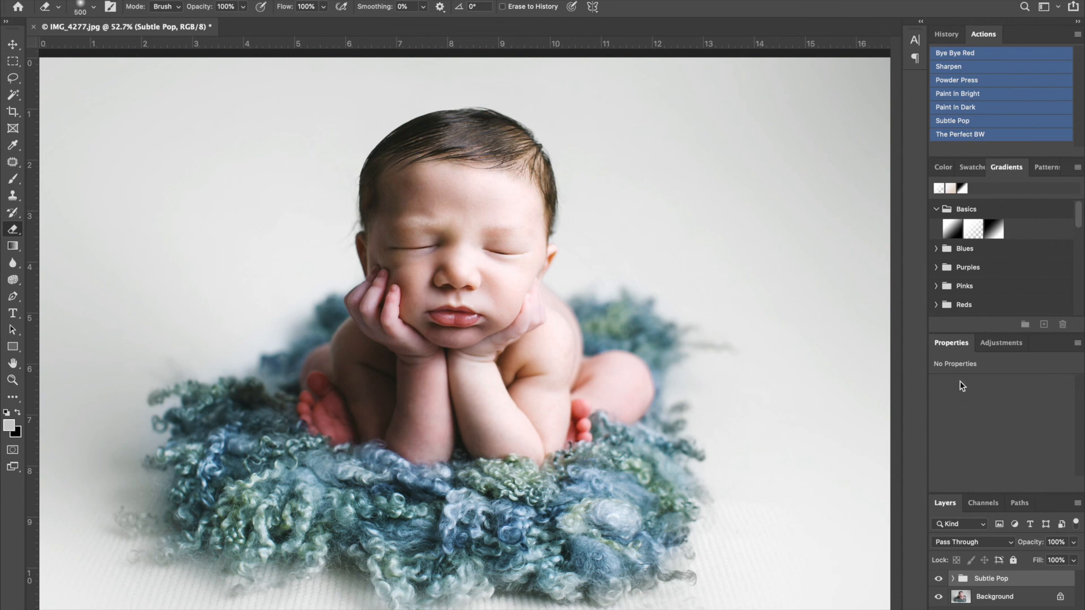
left_click(953, 579)
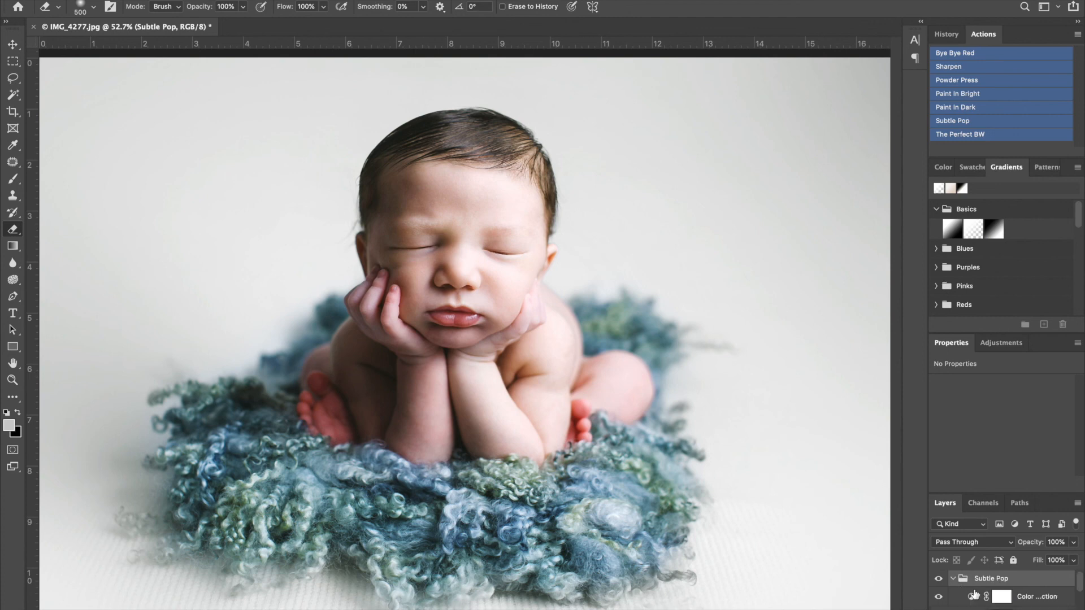
scroll(989, 603, "down", 4)
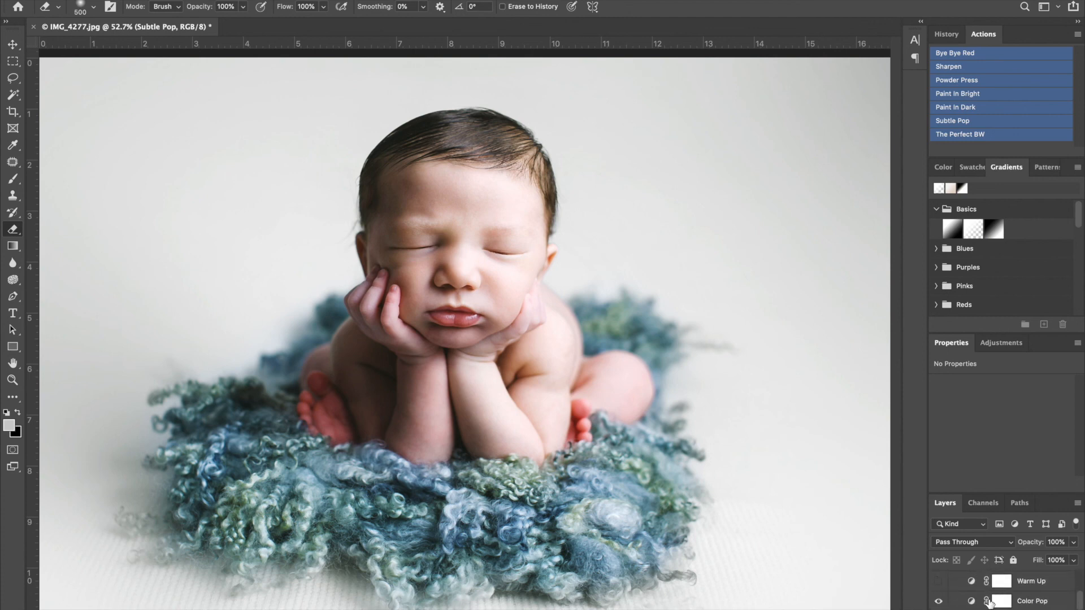
scroll(988, 604, "down", 2)
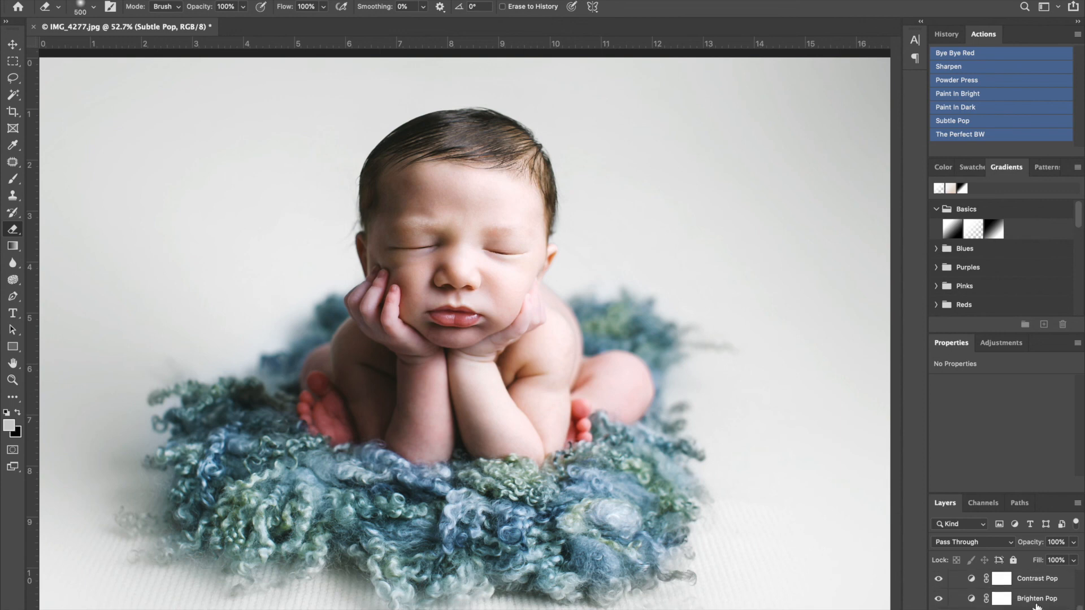
- Preview the Brighten Pop layer's effect, reduce its opacity to about 76%, and merge all layers into the background
left_click(939, 599)
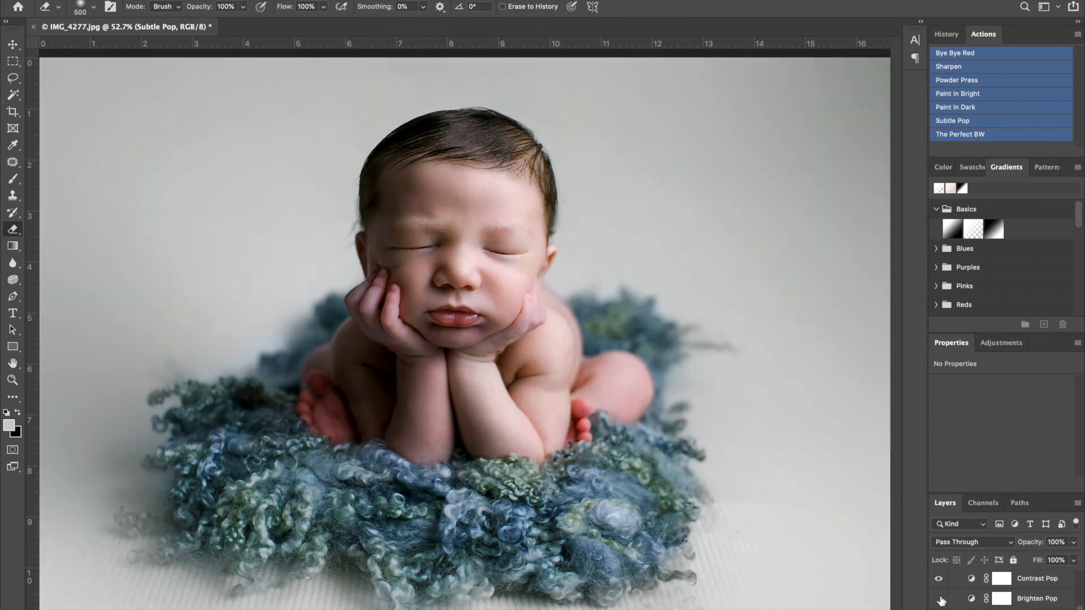
left_click(939, 599)
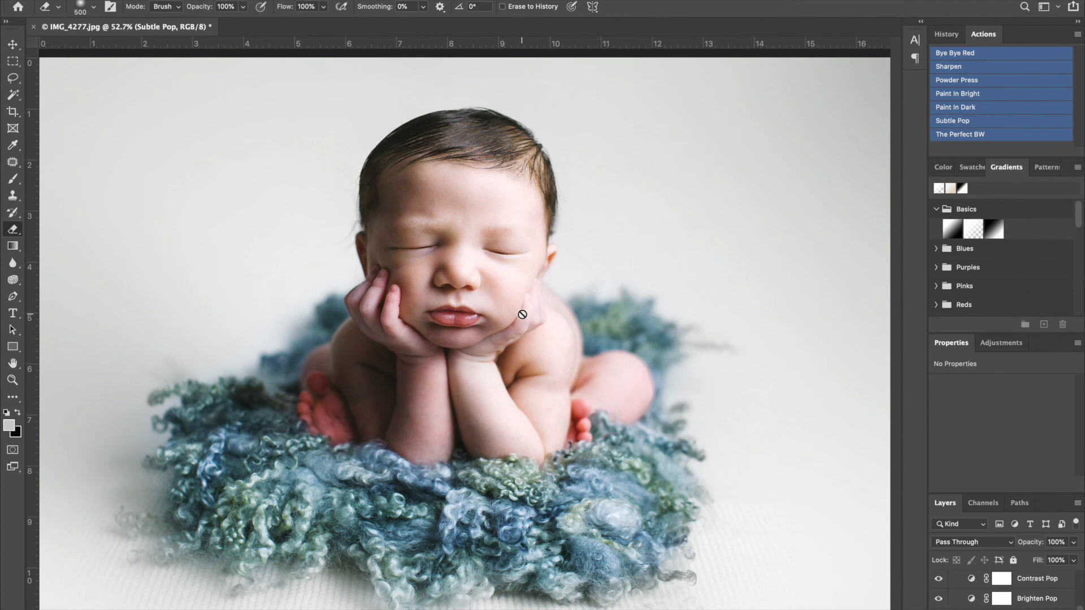
left_click(1058, 603)
left_click(1075, 544)
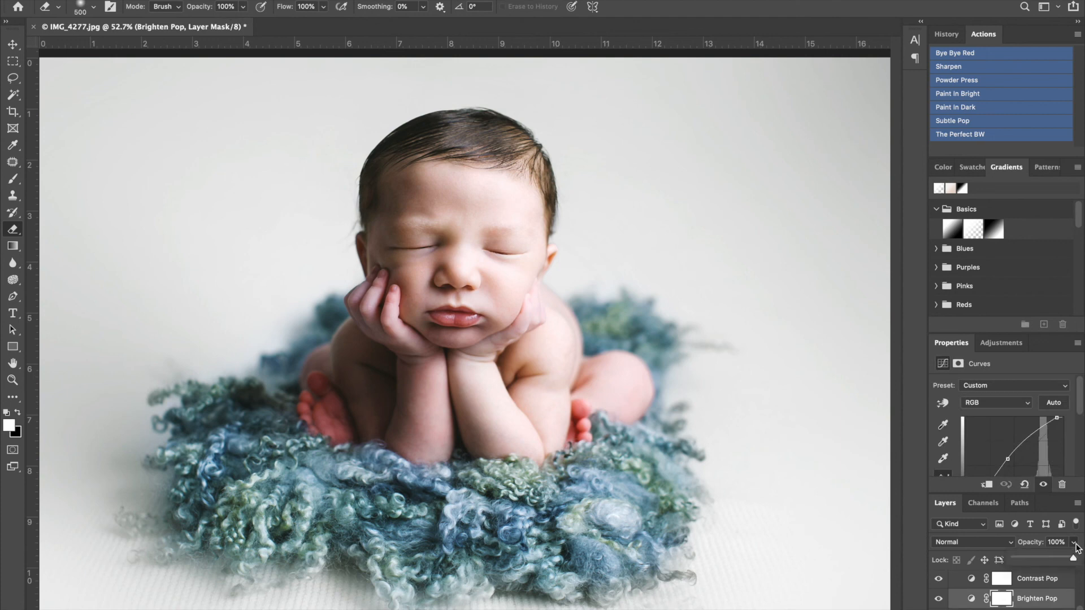
left_click_drag(1073, 559, 1062, 560)
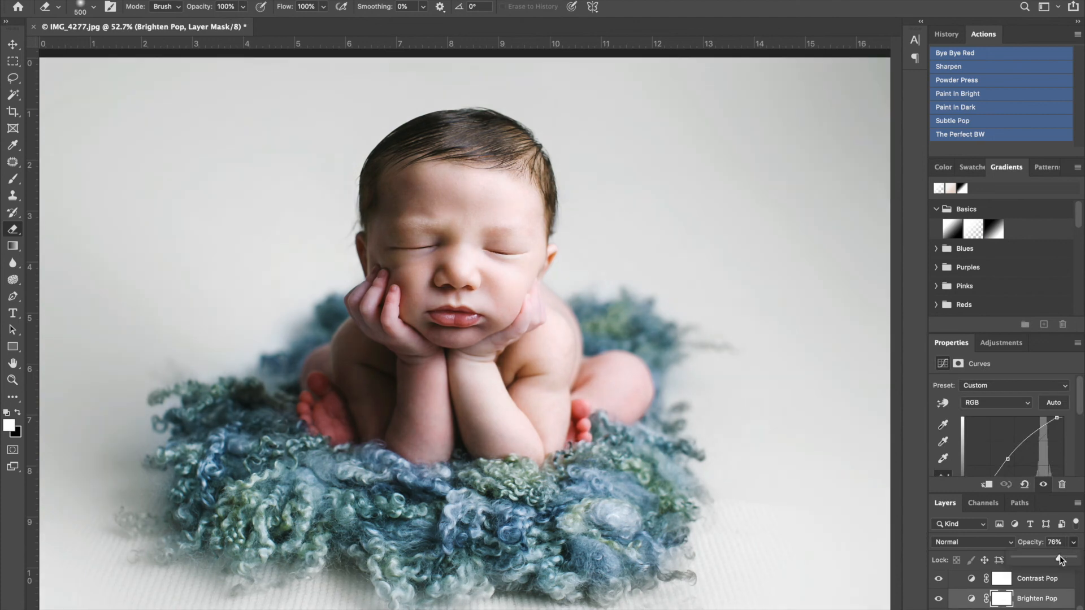
left_click_drag(1062, 560, 1058, 560)
key("ctrl+shift+e")
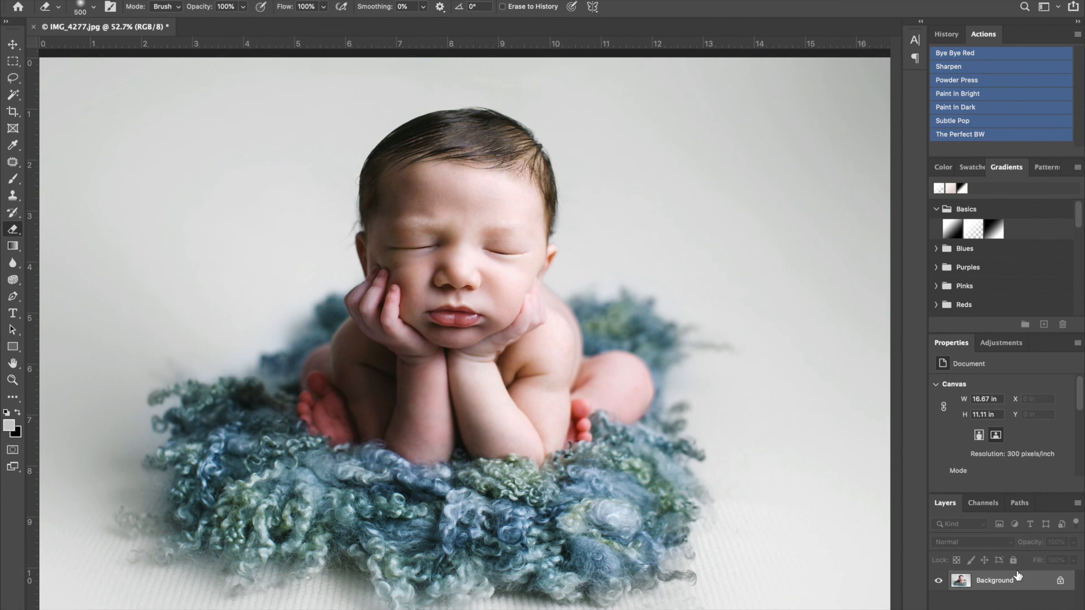